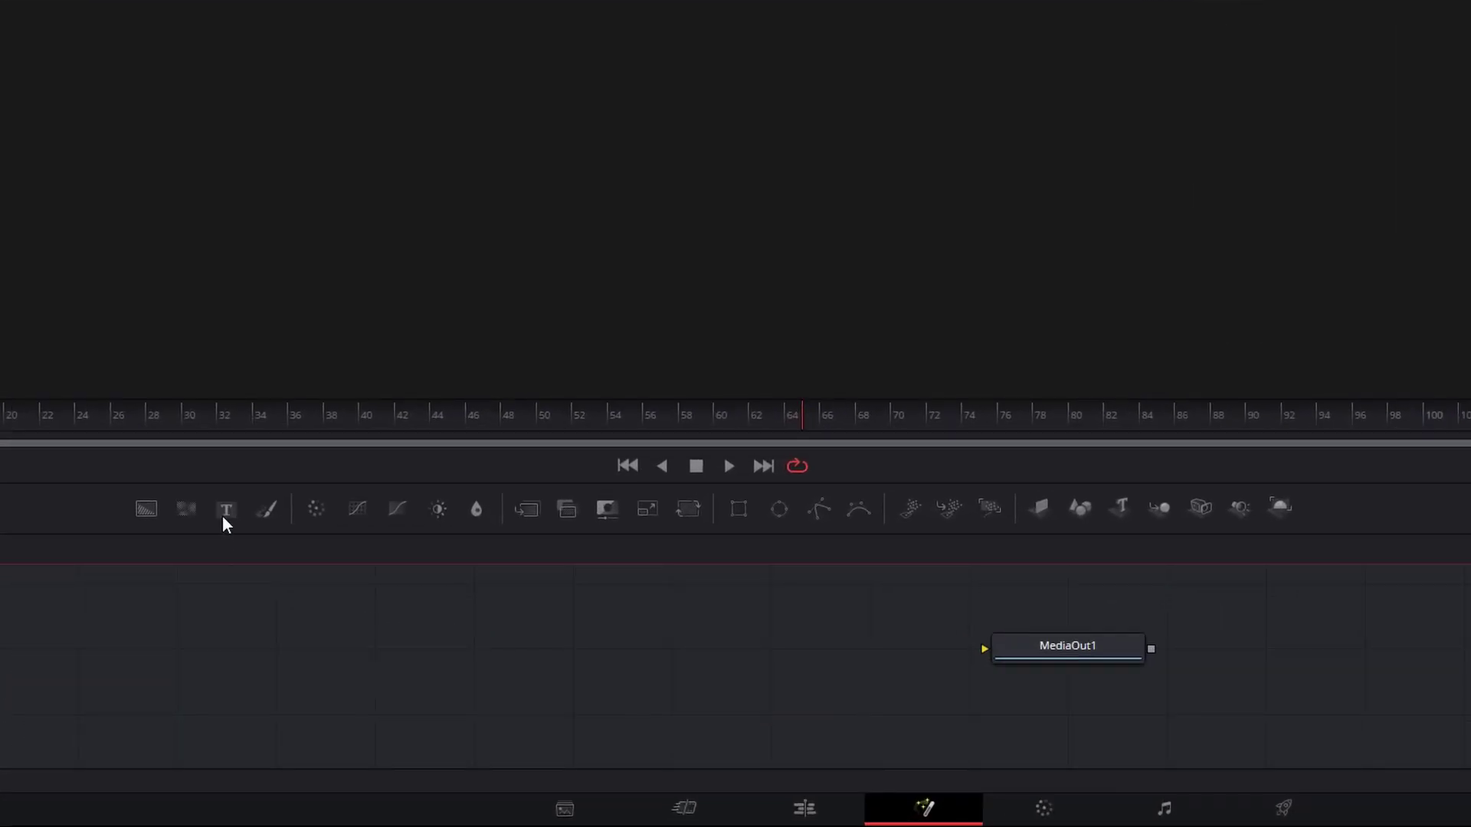
Step: Add a Text+ node, show it in the viewer, and type 'Big String of Text' as its styled text
left_click_drag(224, 511, 586, 659)
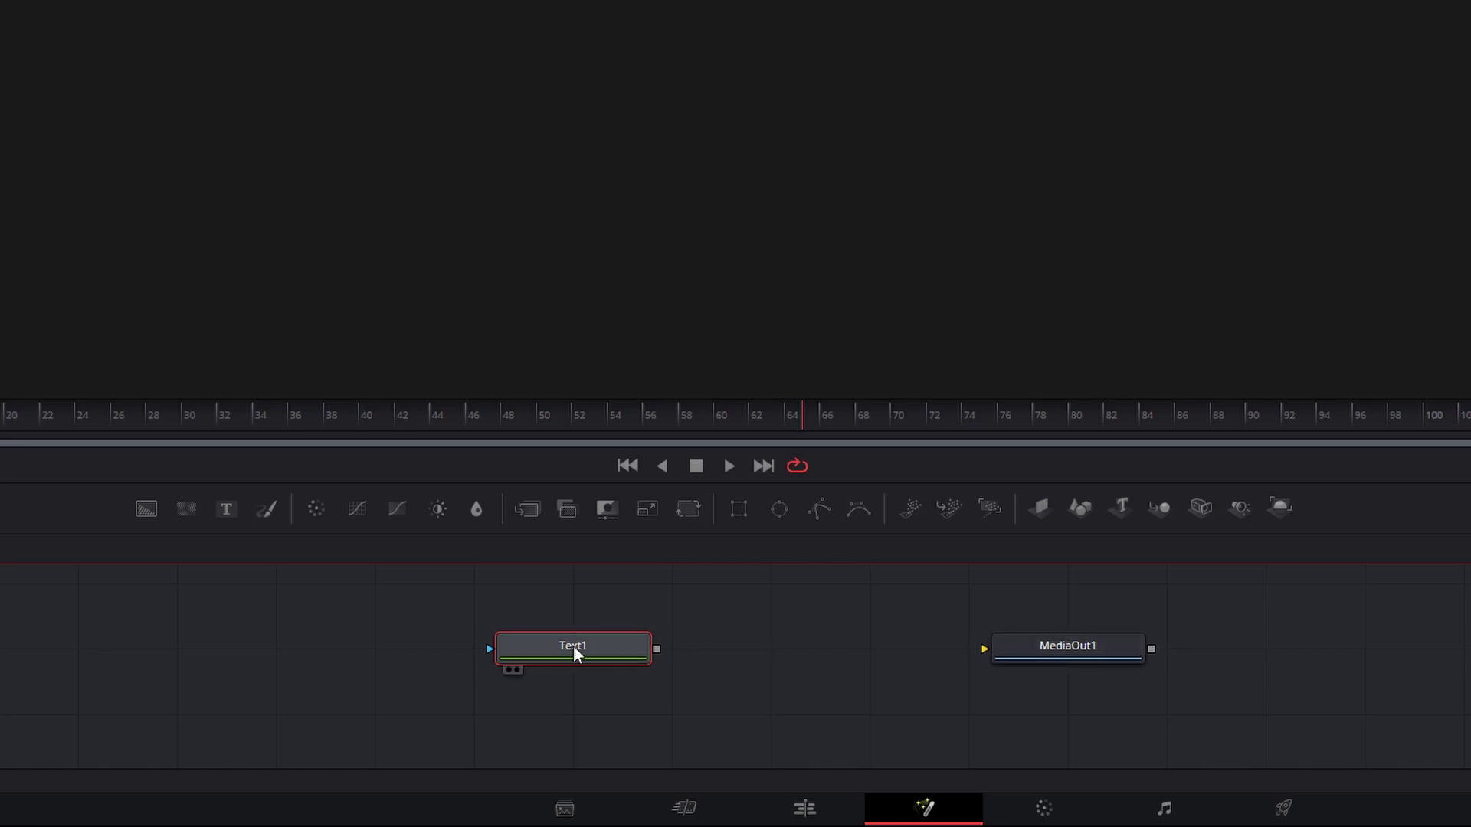
key("1")
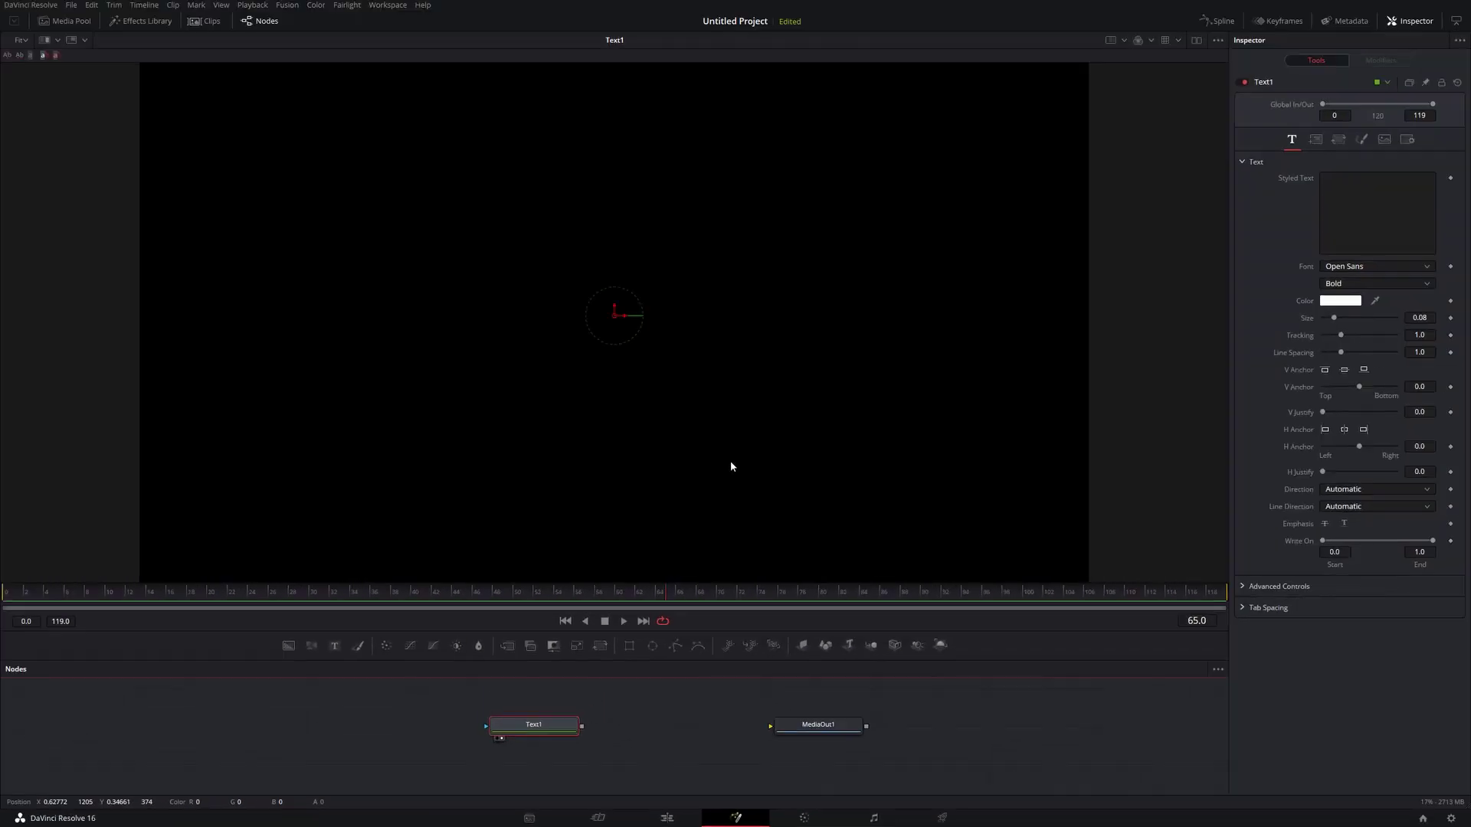
left_click(1350, 216)
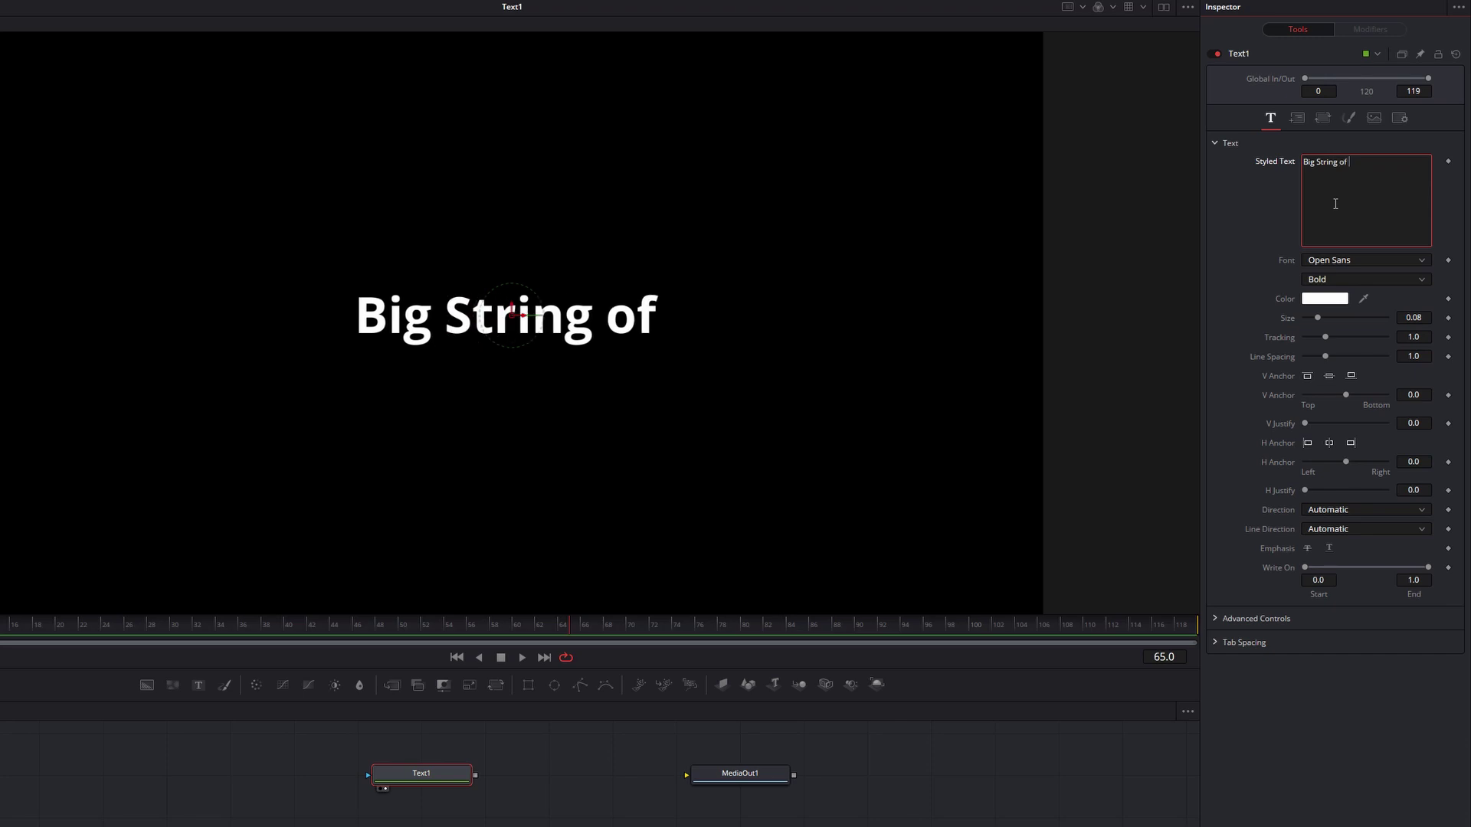
type("t")
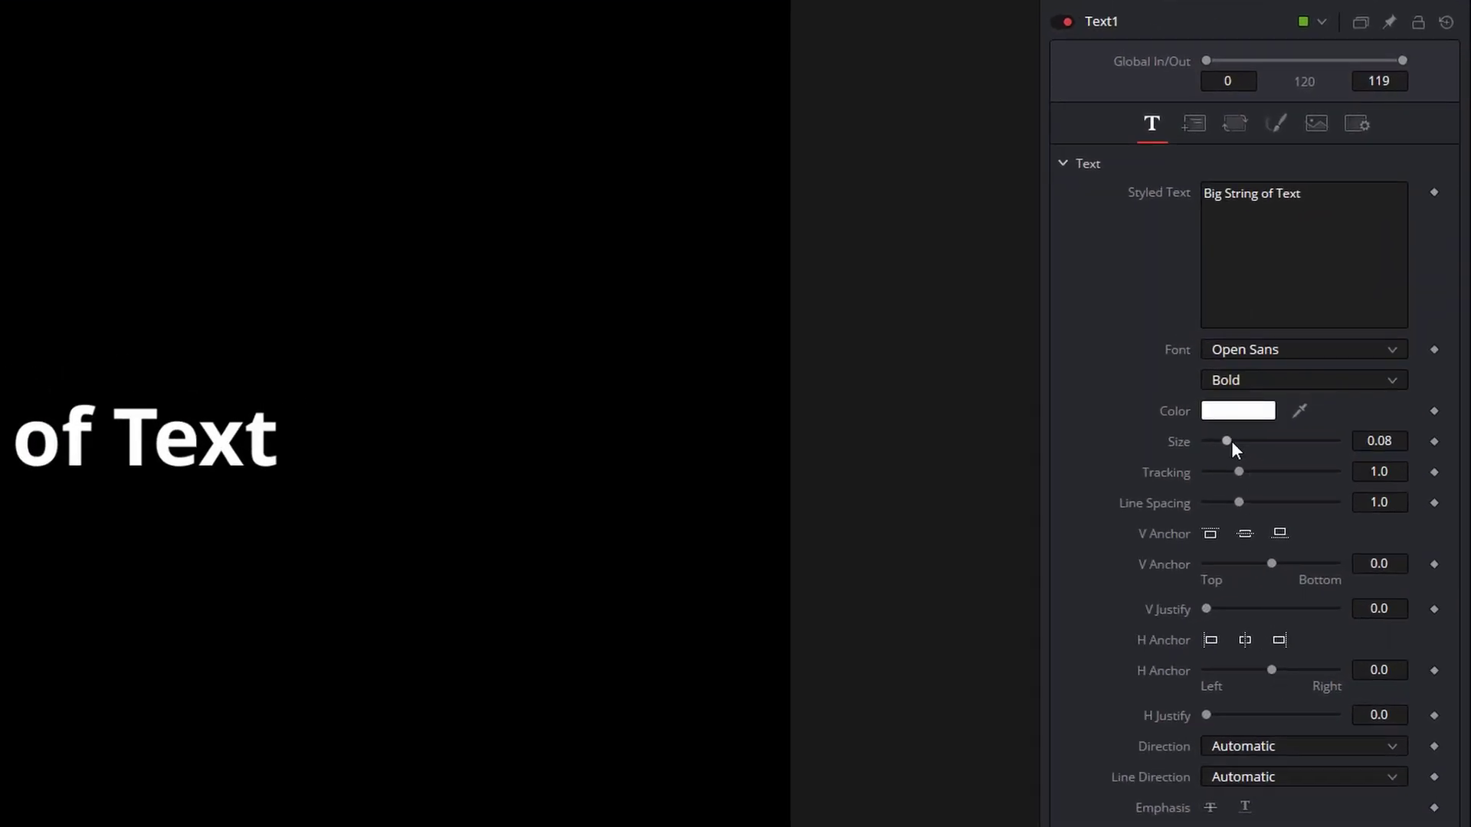
Step: Raise the title's Size from 0.08 to 0.1535, then select the letters 'trin' in the viewer
left_click_drag(1230, 440, 1252, 438)
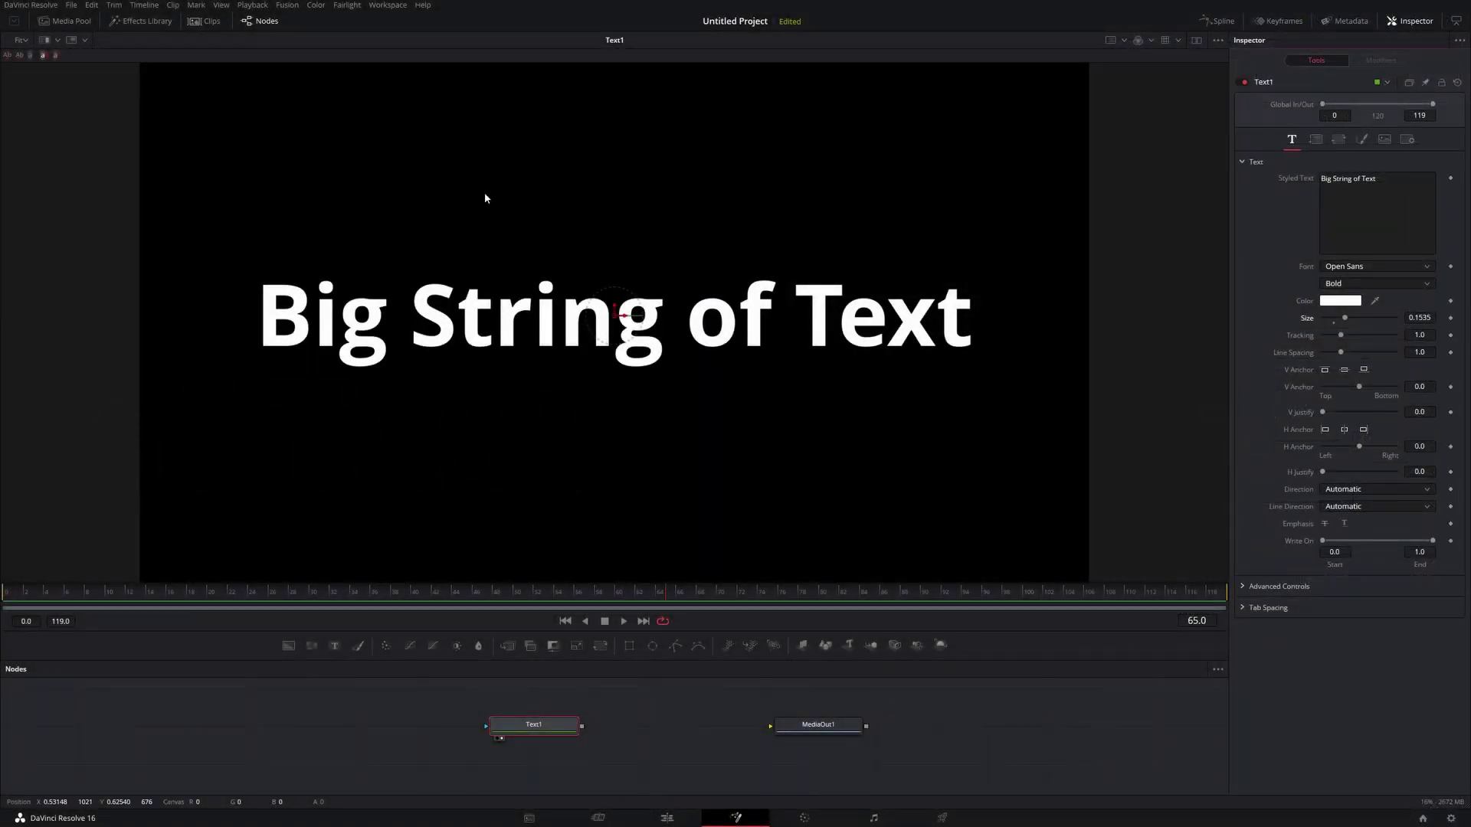
left_click_drag(432, 225, 605, 388)
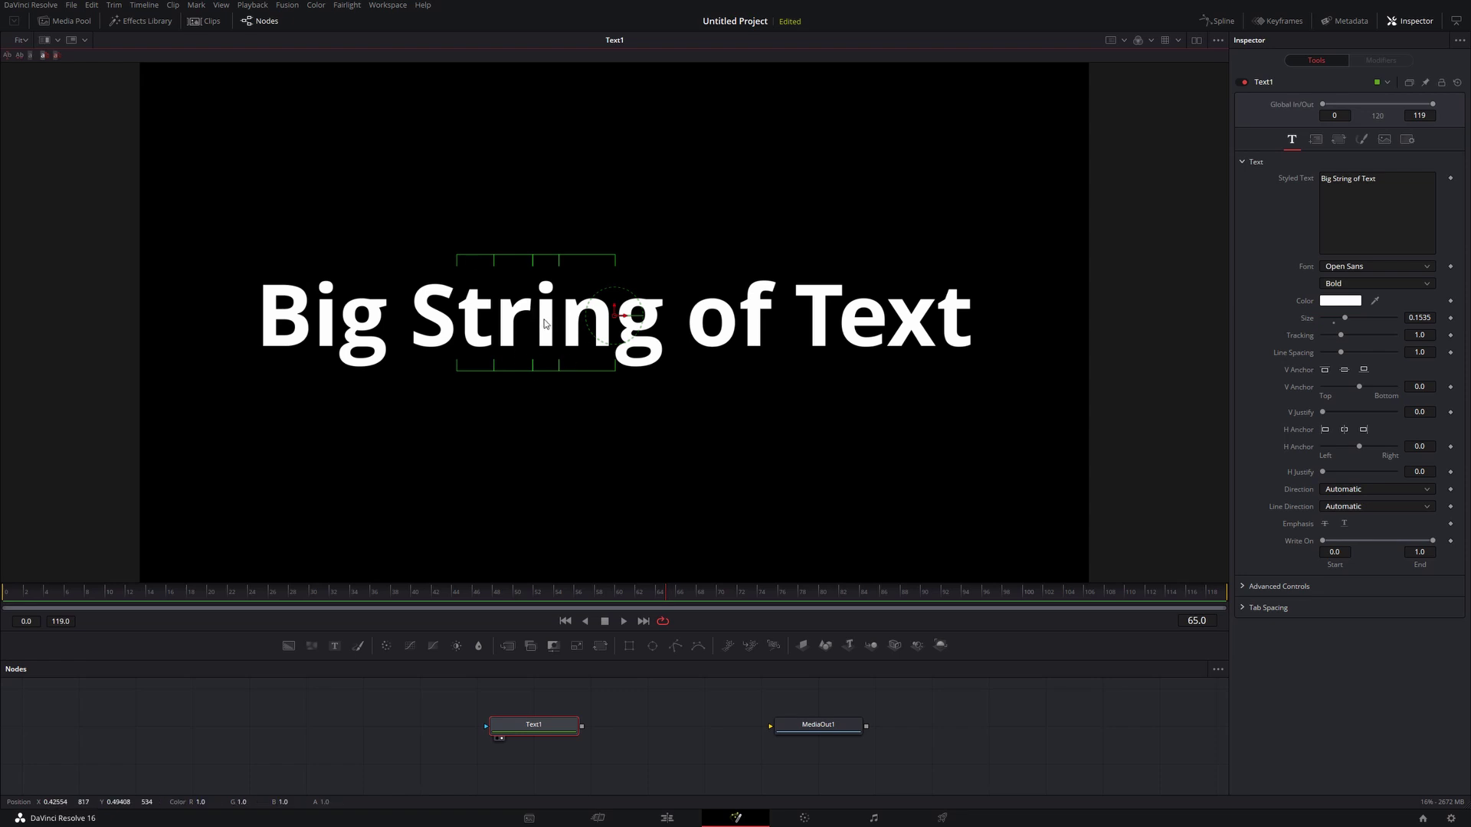
left_click(1339, 305)
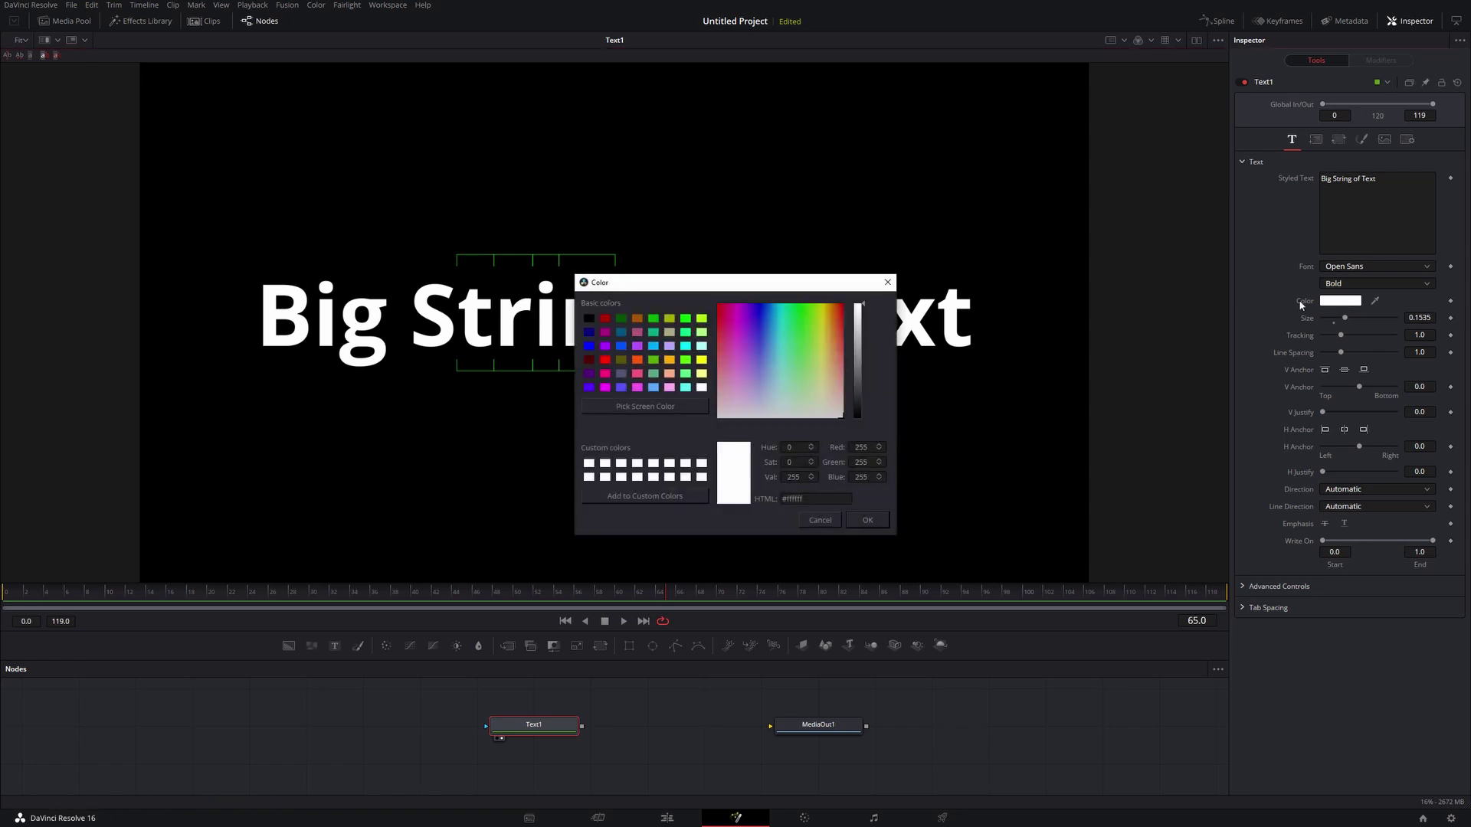
left_click(761, 307)
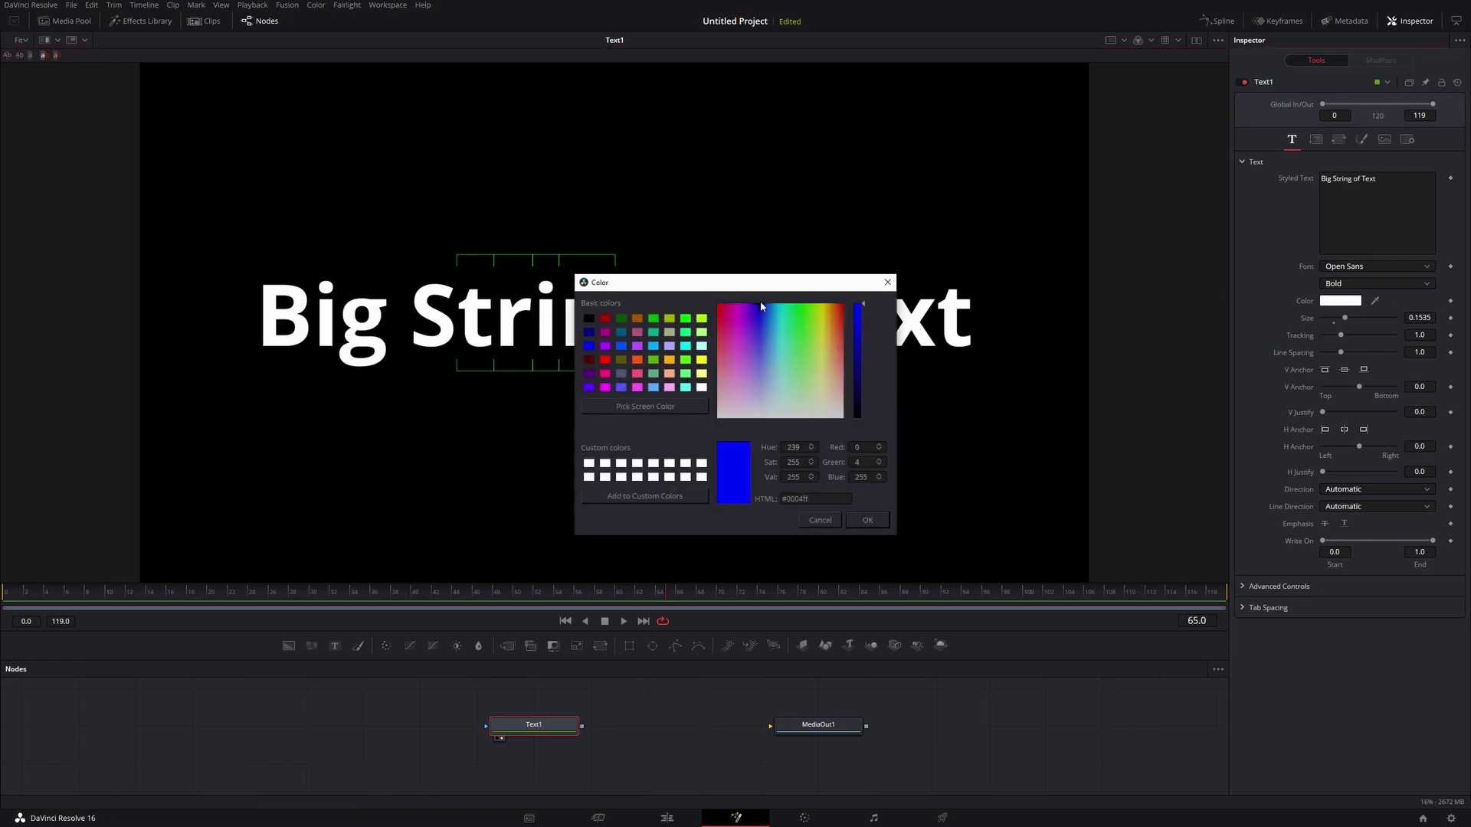
left_click(858, 521)
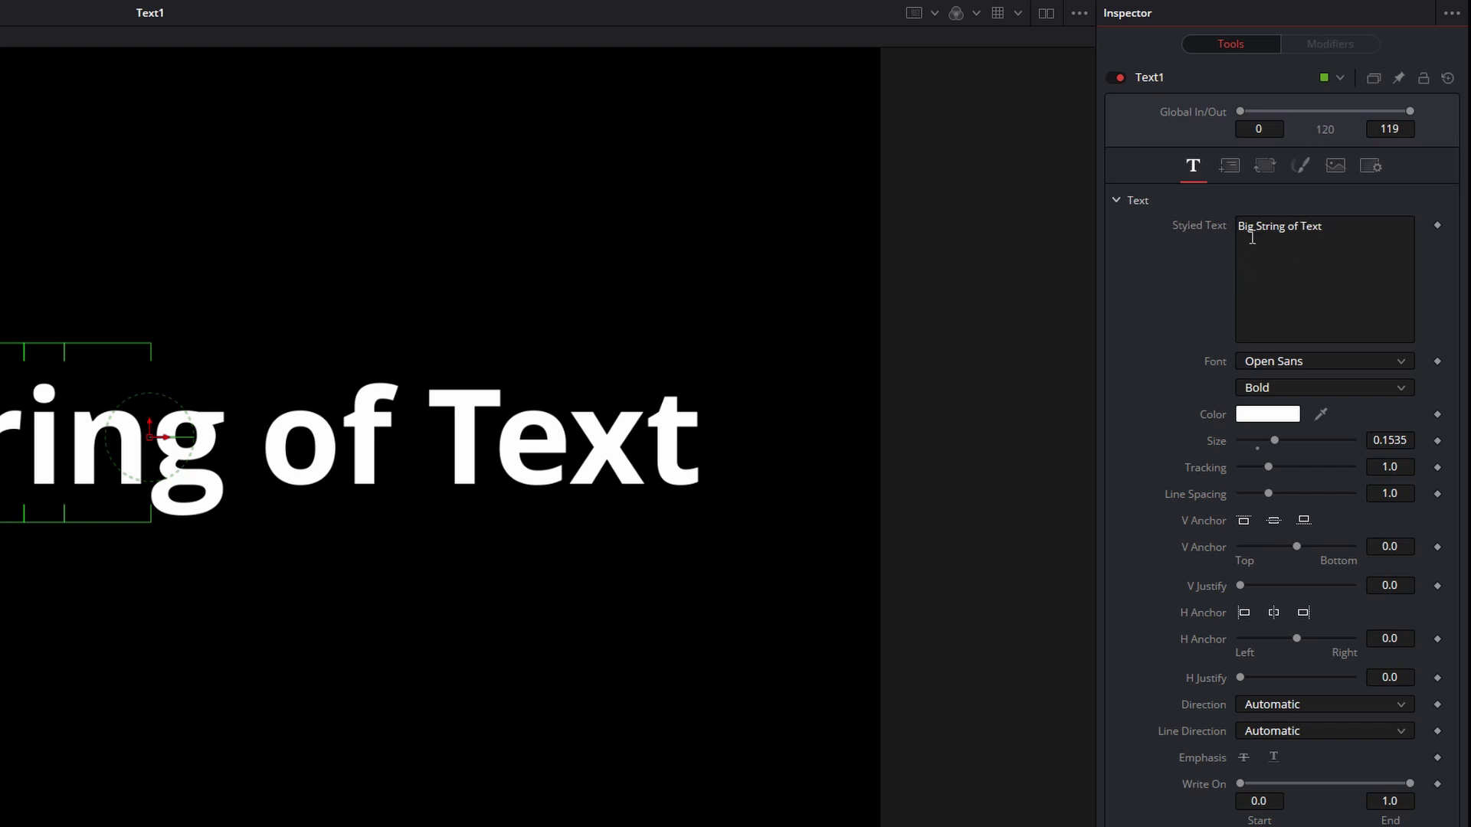
Step: Add a Character Level Styling modifier to Text1's Styled Text
right_click(1282, 267)
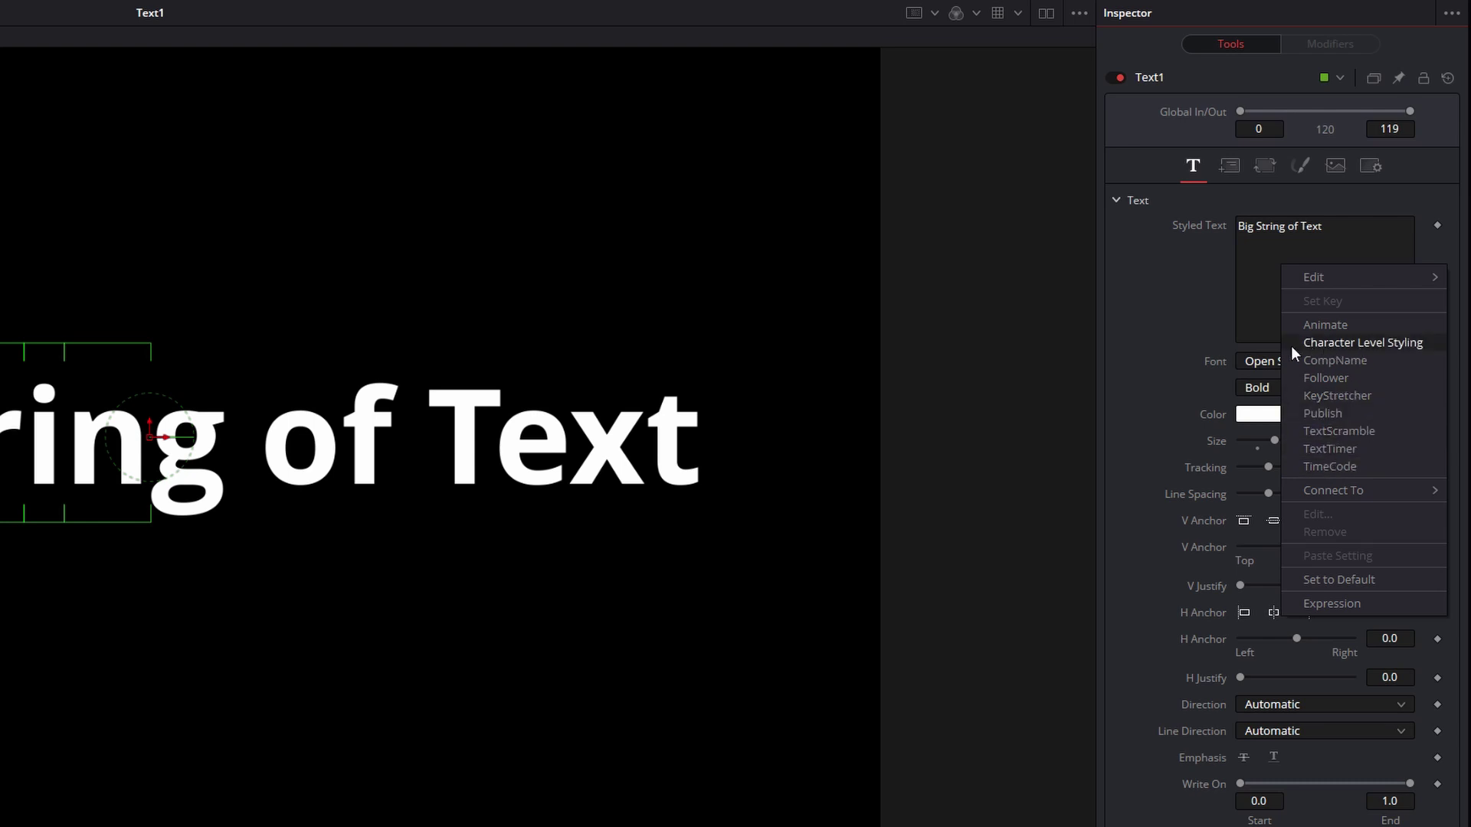
left_click(1358, 344)
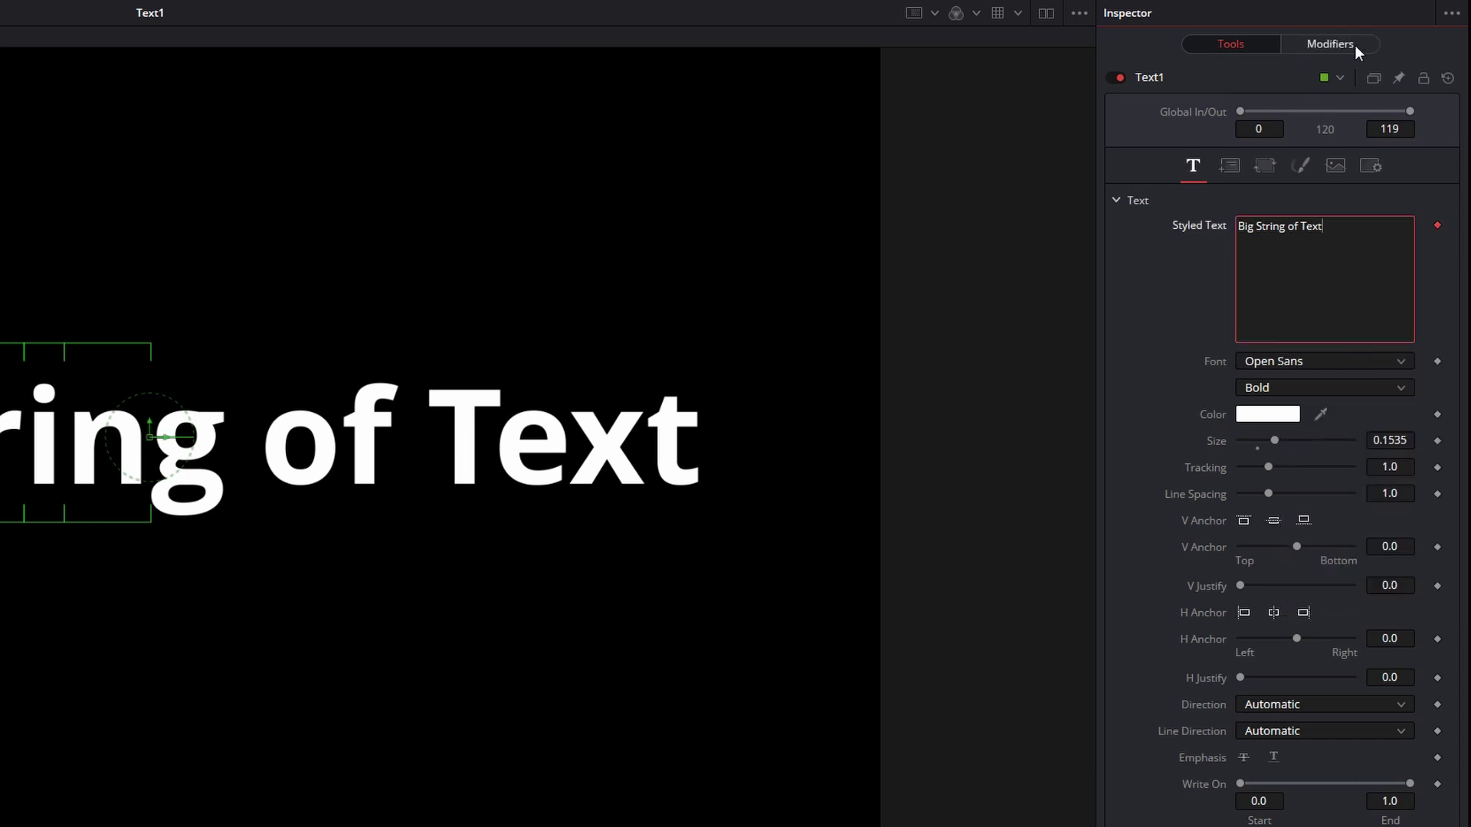
Step: Show the CharacterLevelStyling1 settings and clear the previous character selection
left_click(1328, 44)
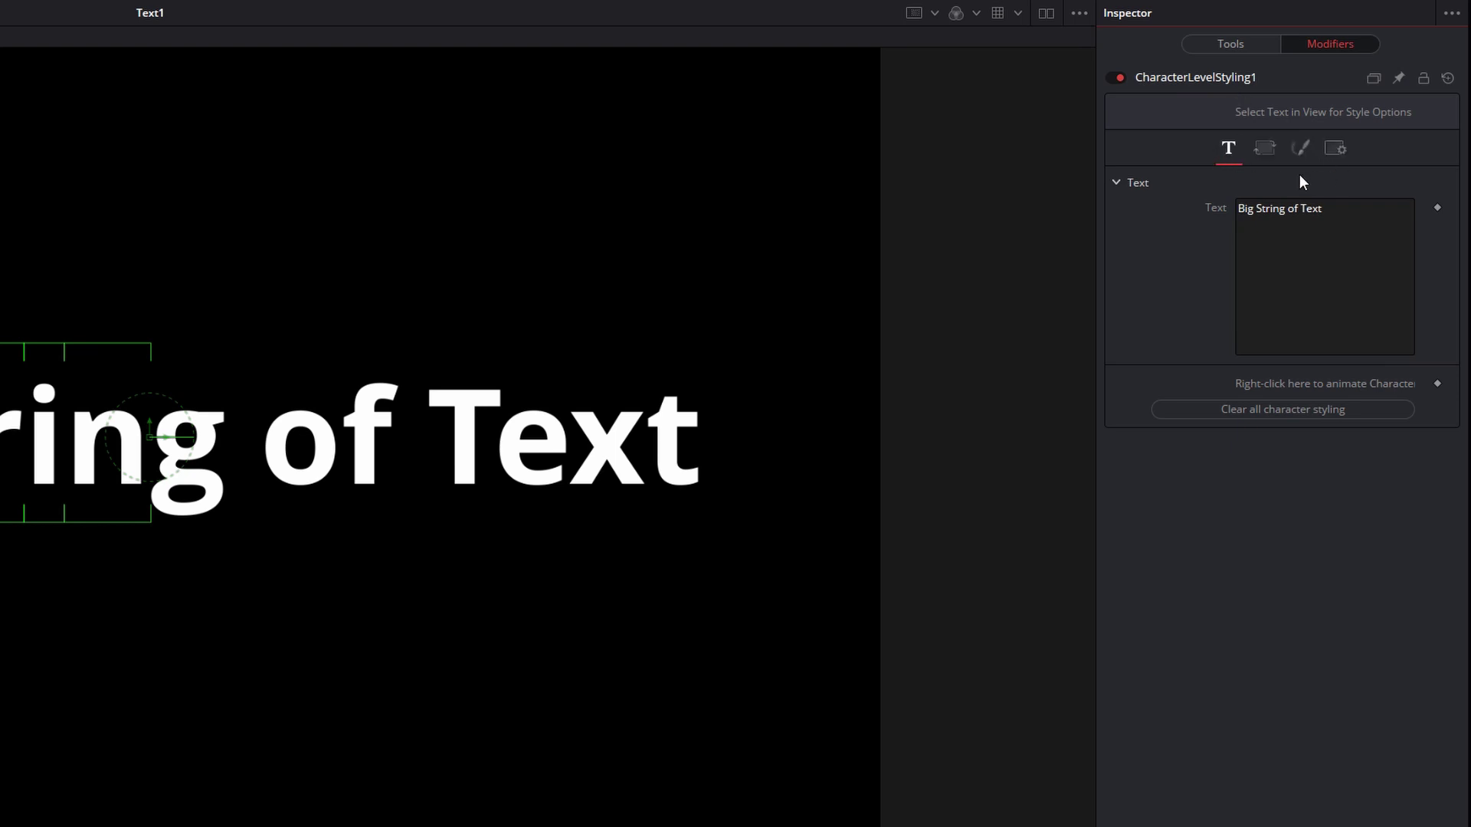
left_click(1300, 275)
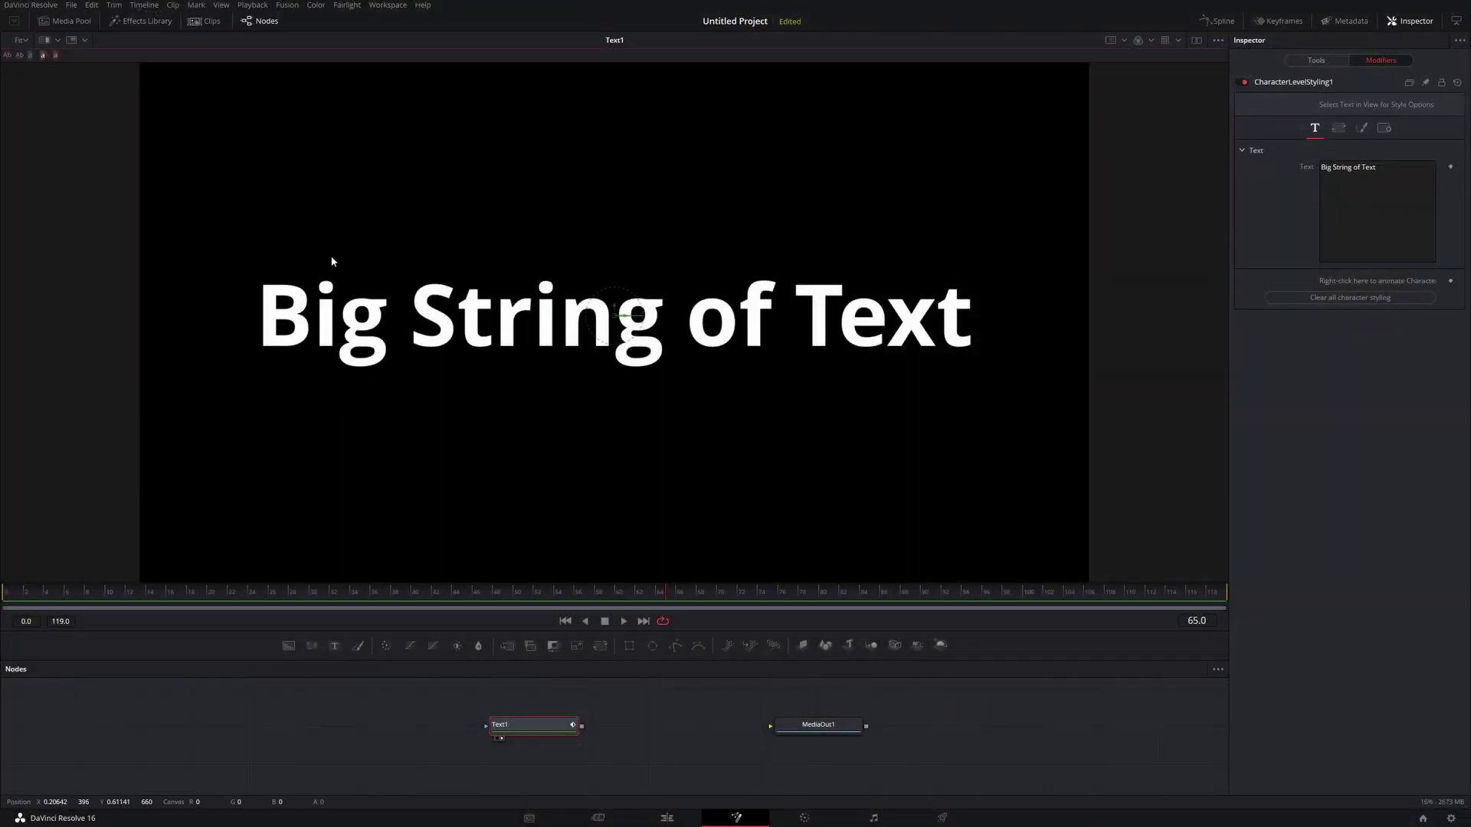
Step: Set the word 'Big' to size 0.315 and its character spacing to 0.976
left_click_drag(241, 247, 404, 407)
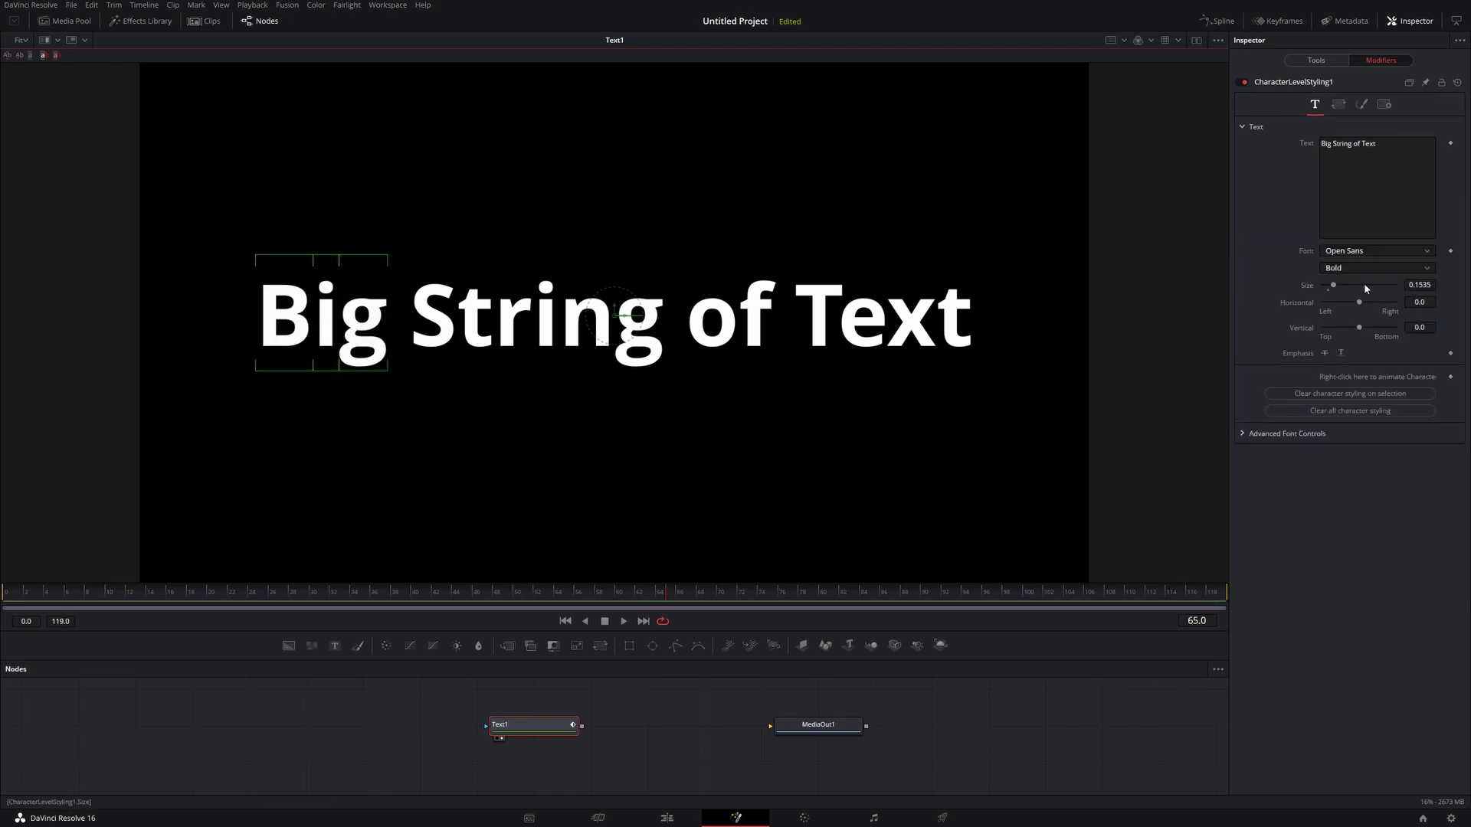
left_click_drag(1333, 288, 1350, 292)
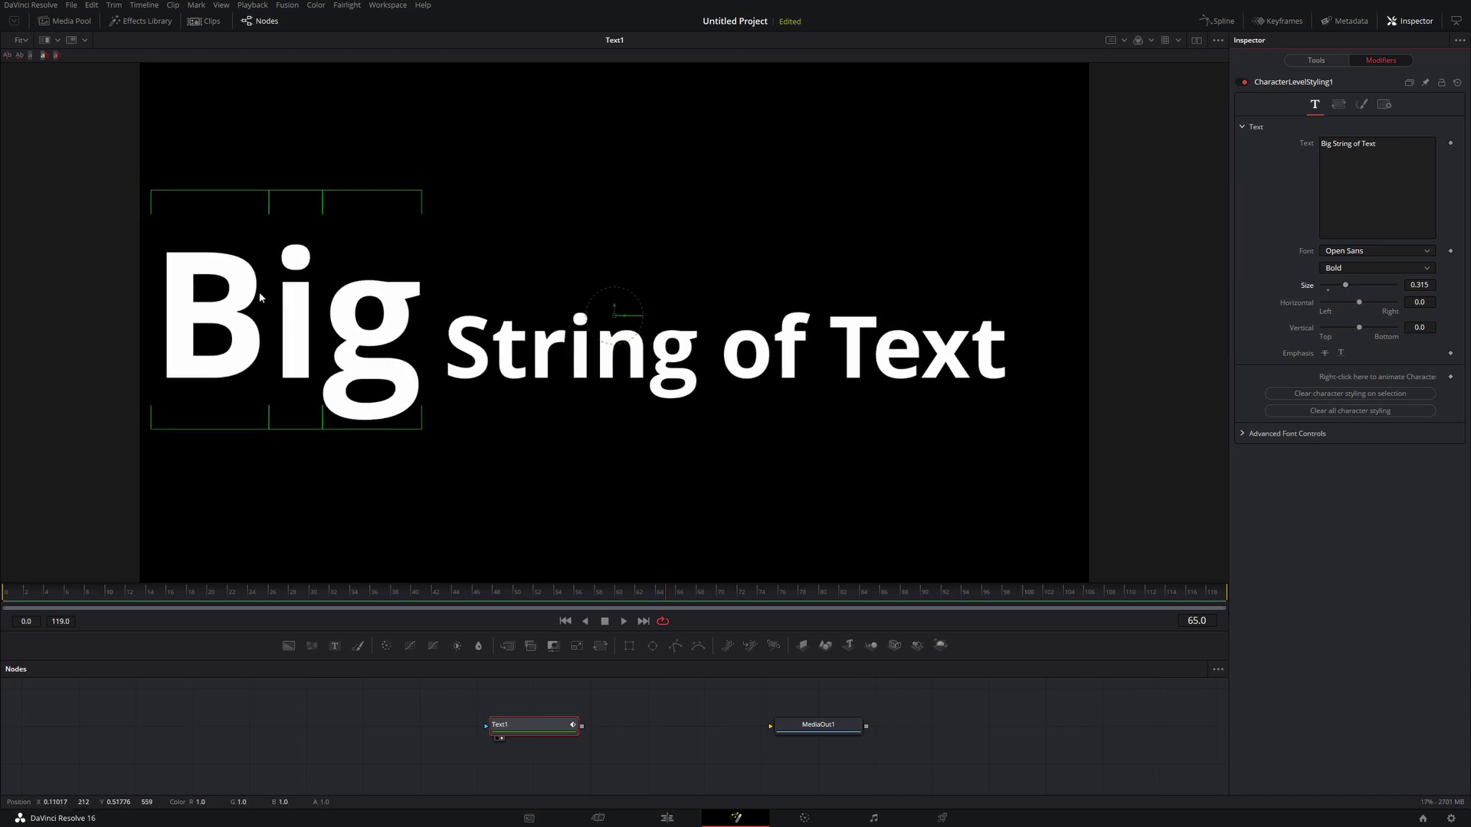
left_click(1339, 107)
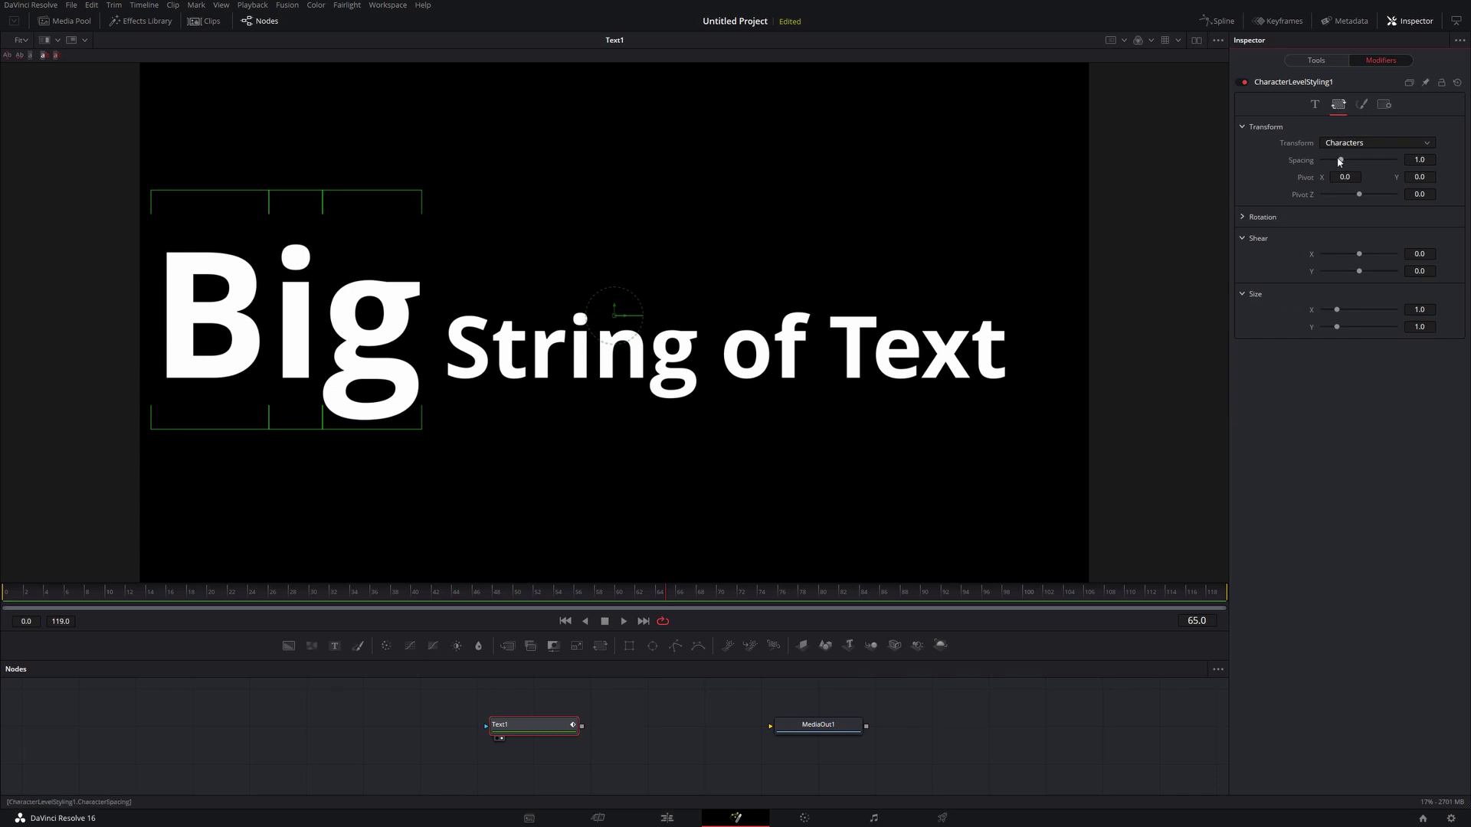
left_click_drag(1339, 159, 1340, 159)
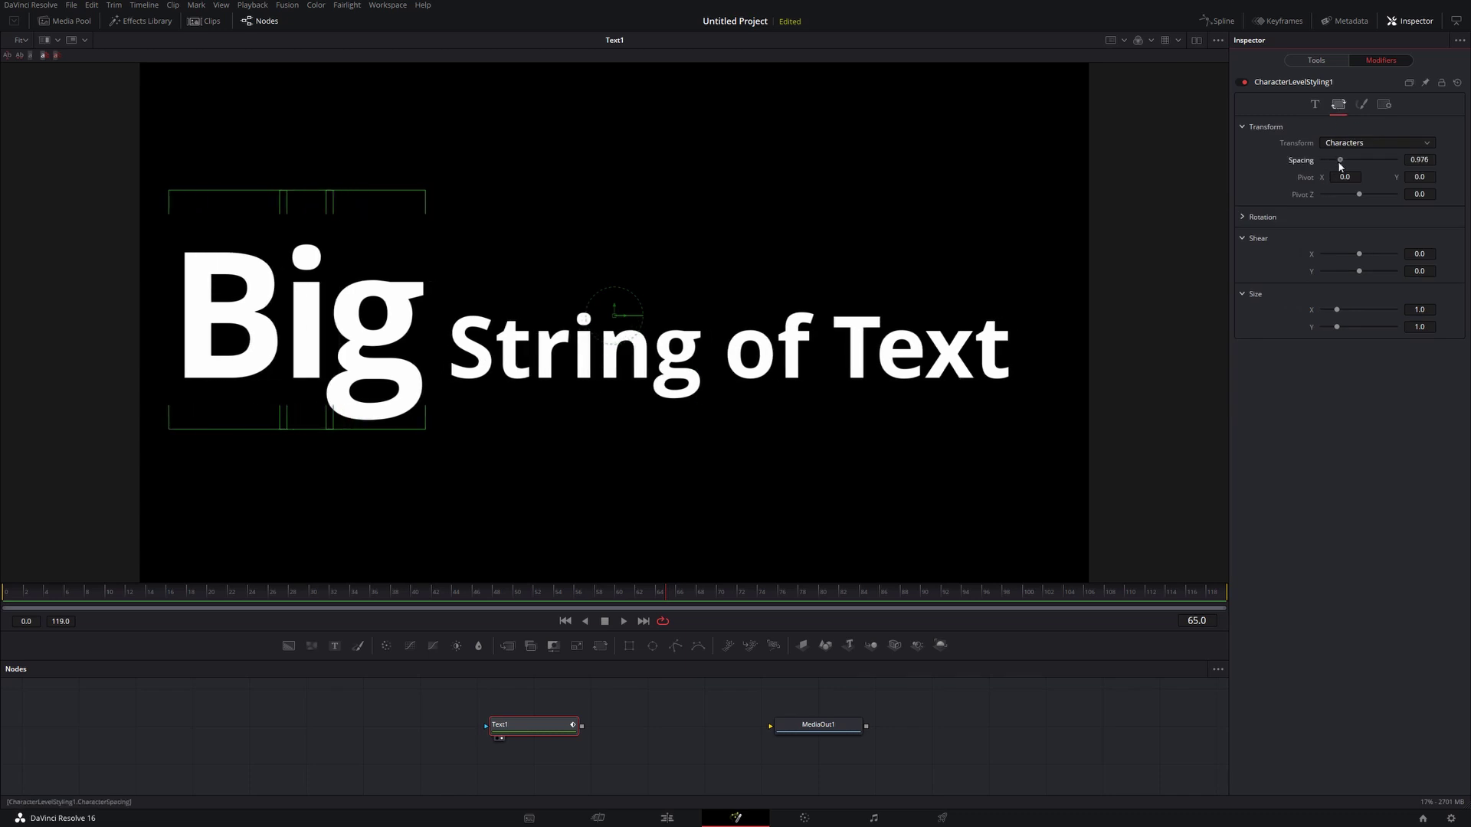
Step: Shade 'Big' yellow (Hue 0.16, Sat 0.831, Value 0.898) in the Shading settings
left_click(1362, 110)
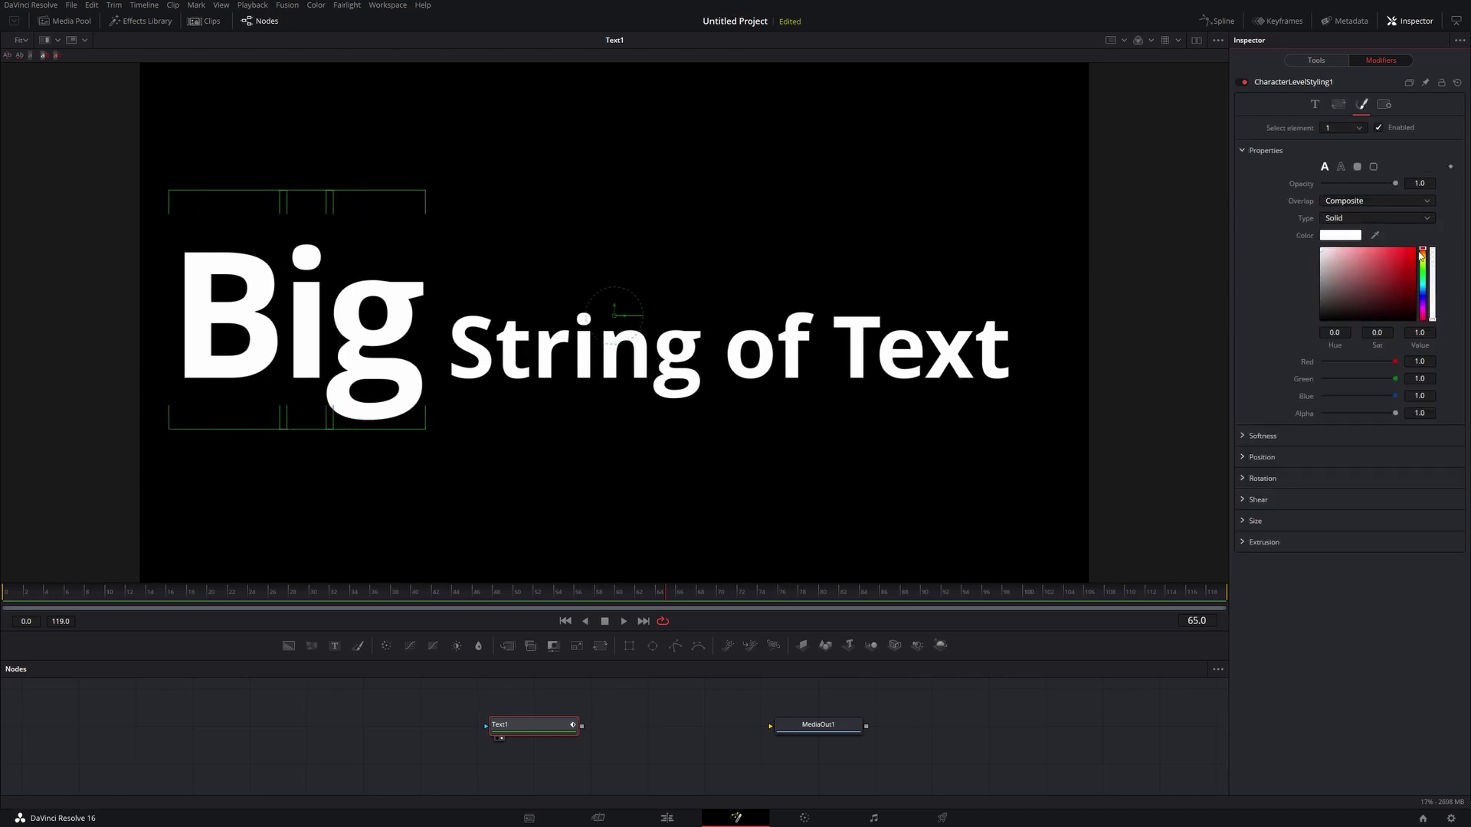
mouse_move(1422, 255)
left_mouse_down()
mouse_move(1373, 256)
mouse_move(1398, 257)
left_mouse_up()
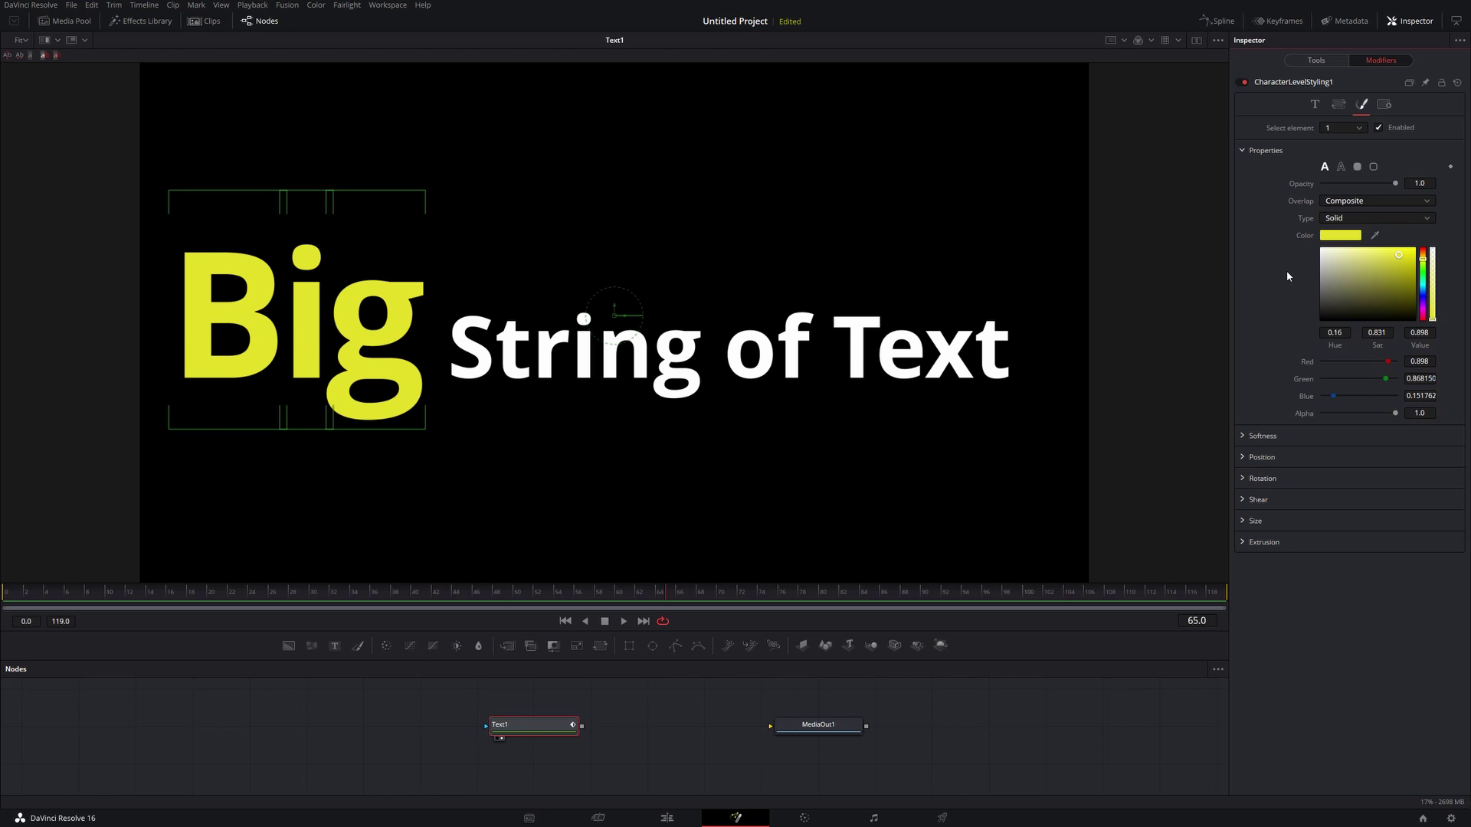
Step: Enable shading element 2 on 'Big' as an orange outline, thickness 0.0543
left_click(1361, 131)
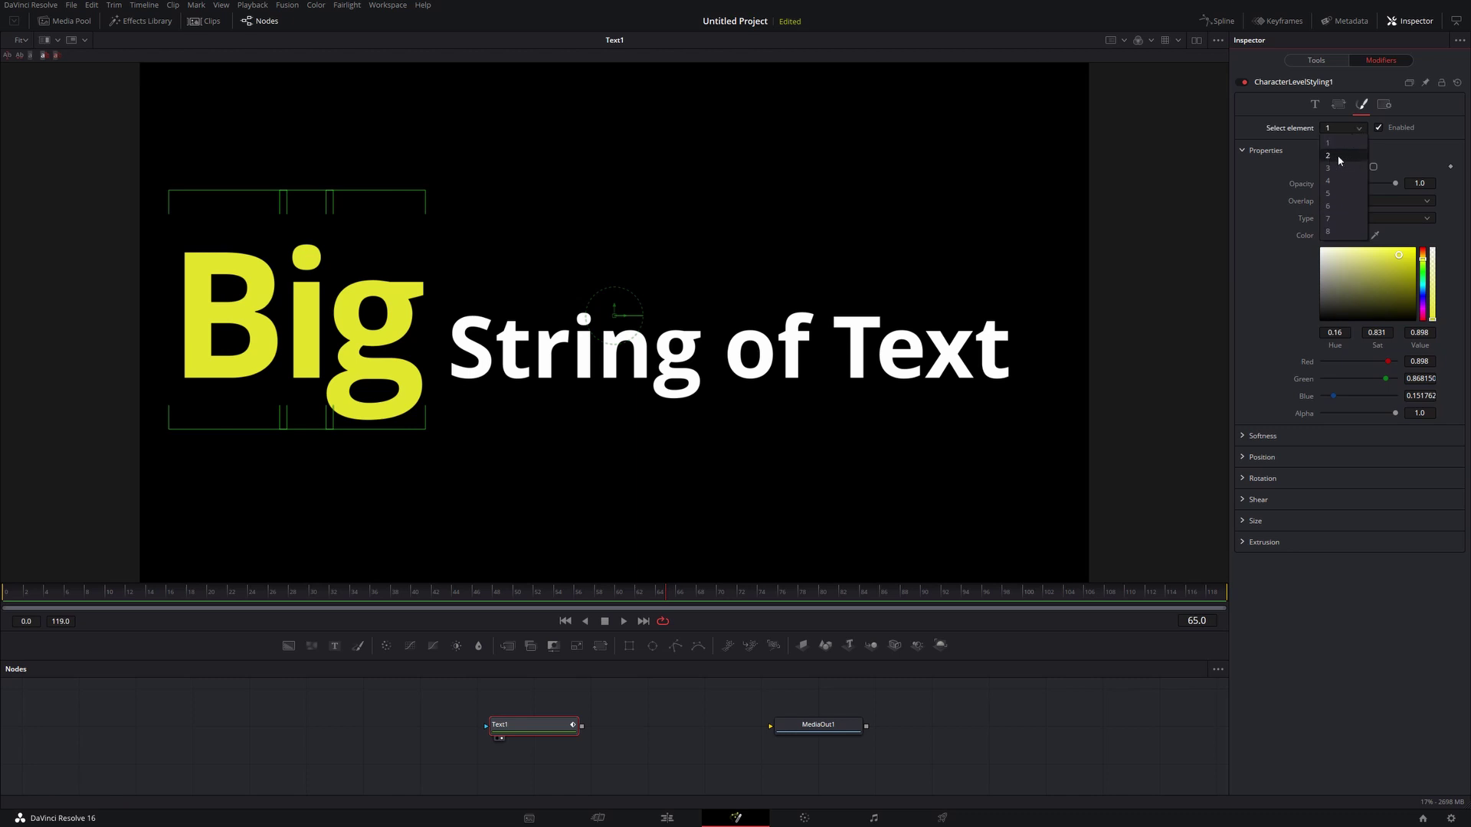
left_click(1339, 156)
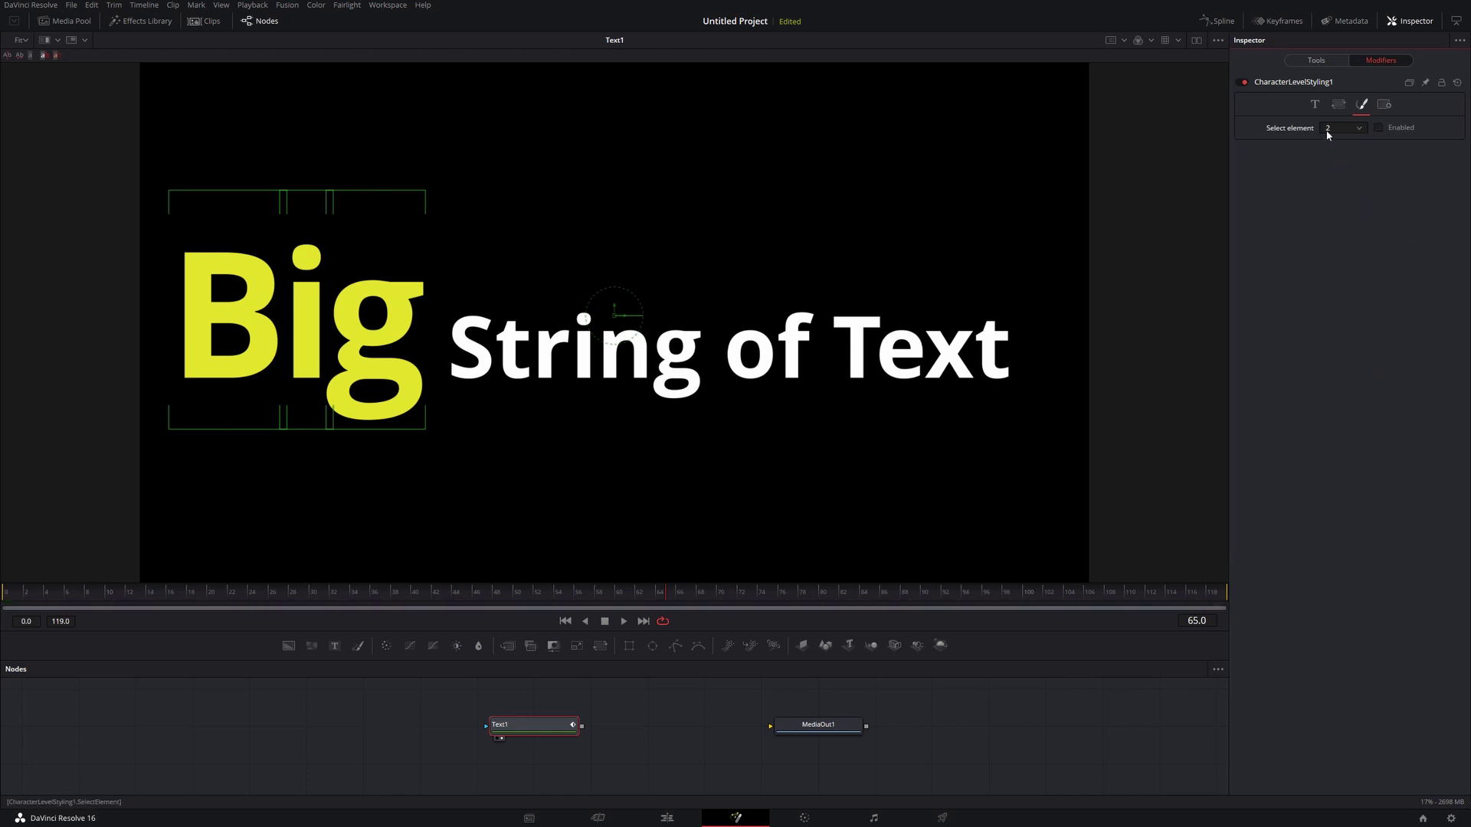
left_click(1380, 128)
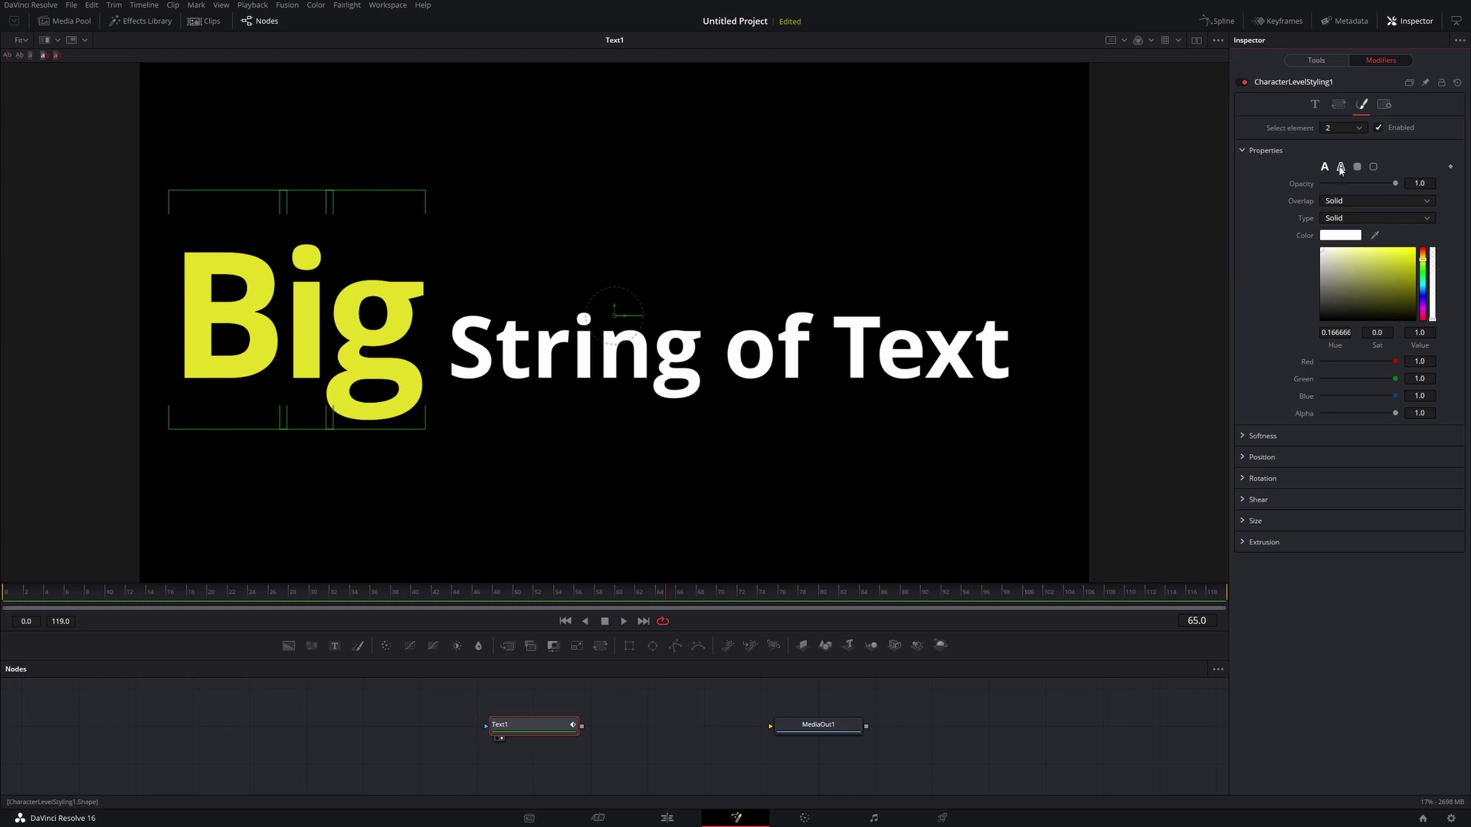
left_click(1341, 167)
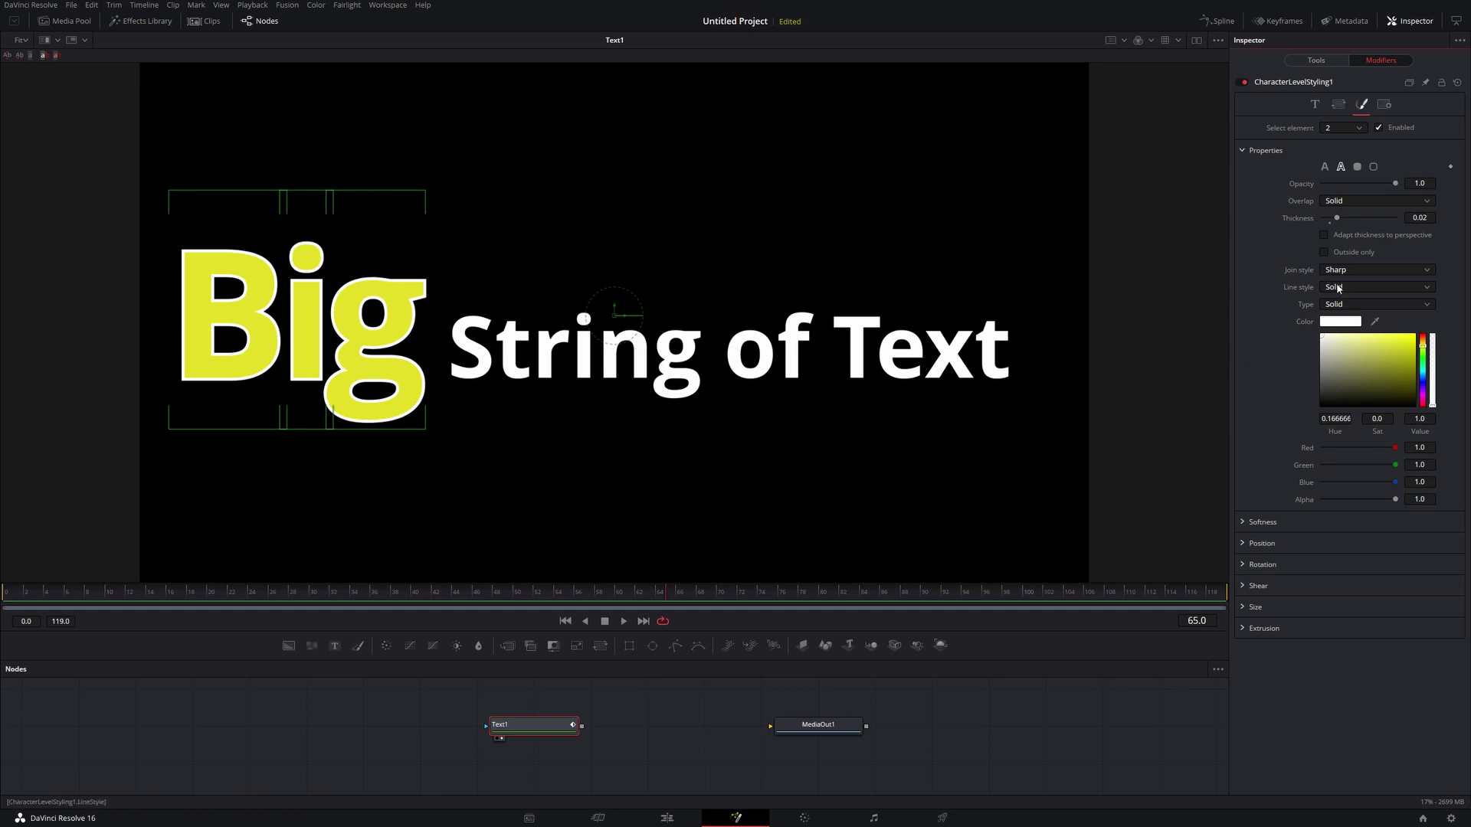
left_click_drag(1338, 221, 1362, 219)
left_click(1402, 347)
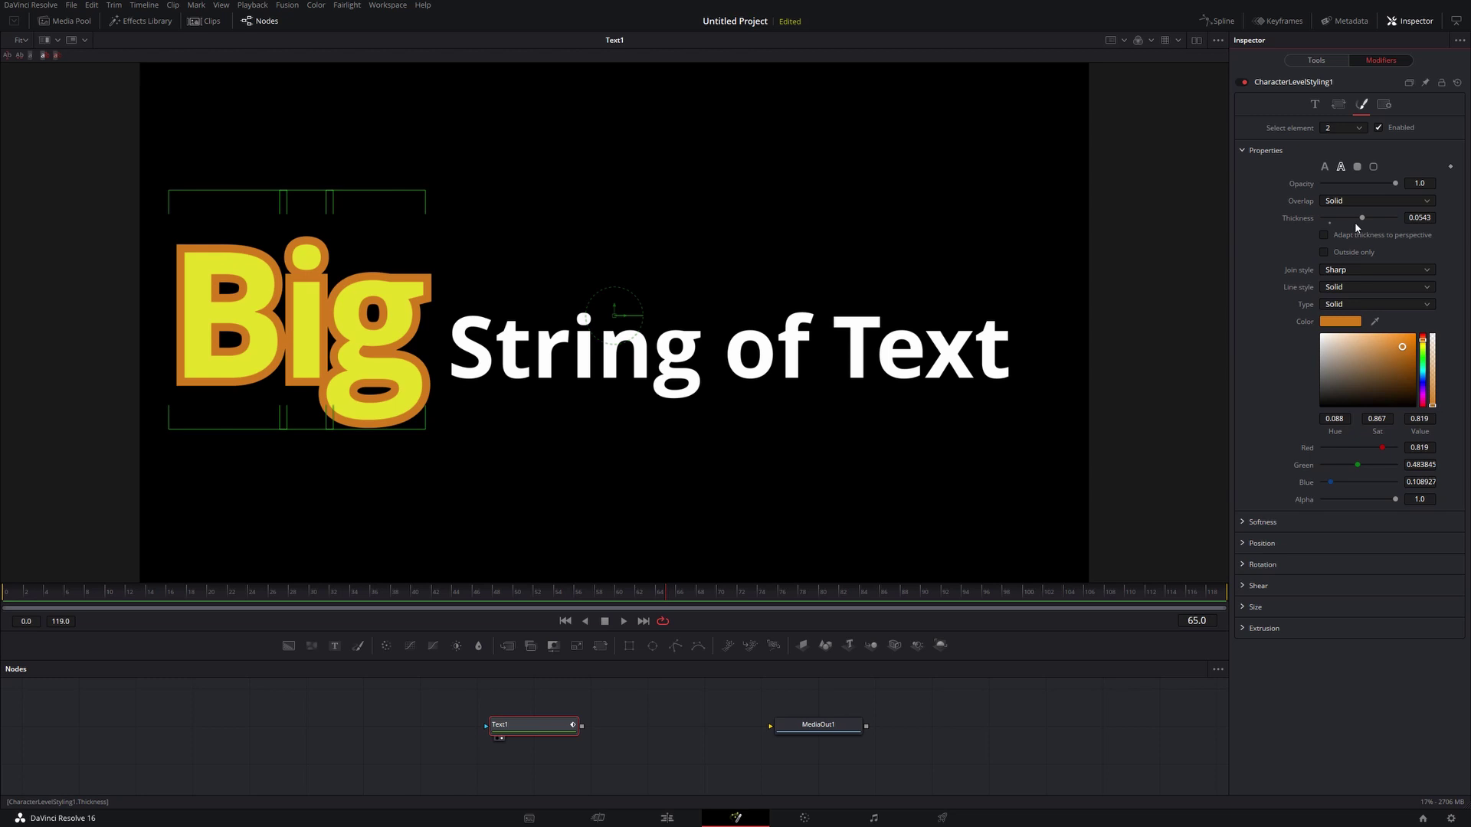
Step: Set Text1's main text colour to red (#ff0004)
left_click(1318, 61)
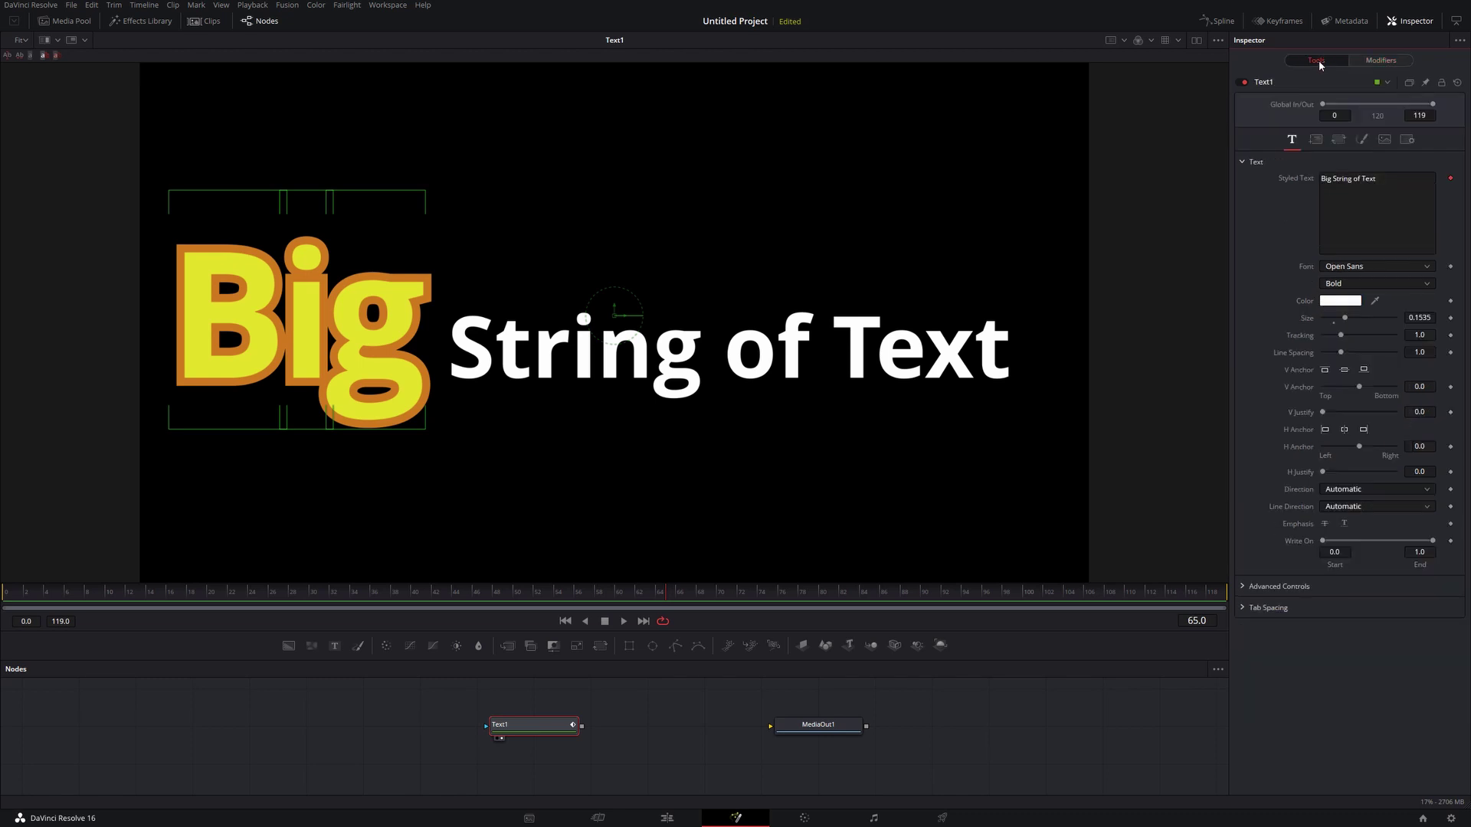
left_click(1333, 301)
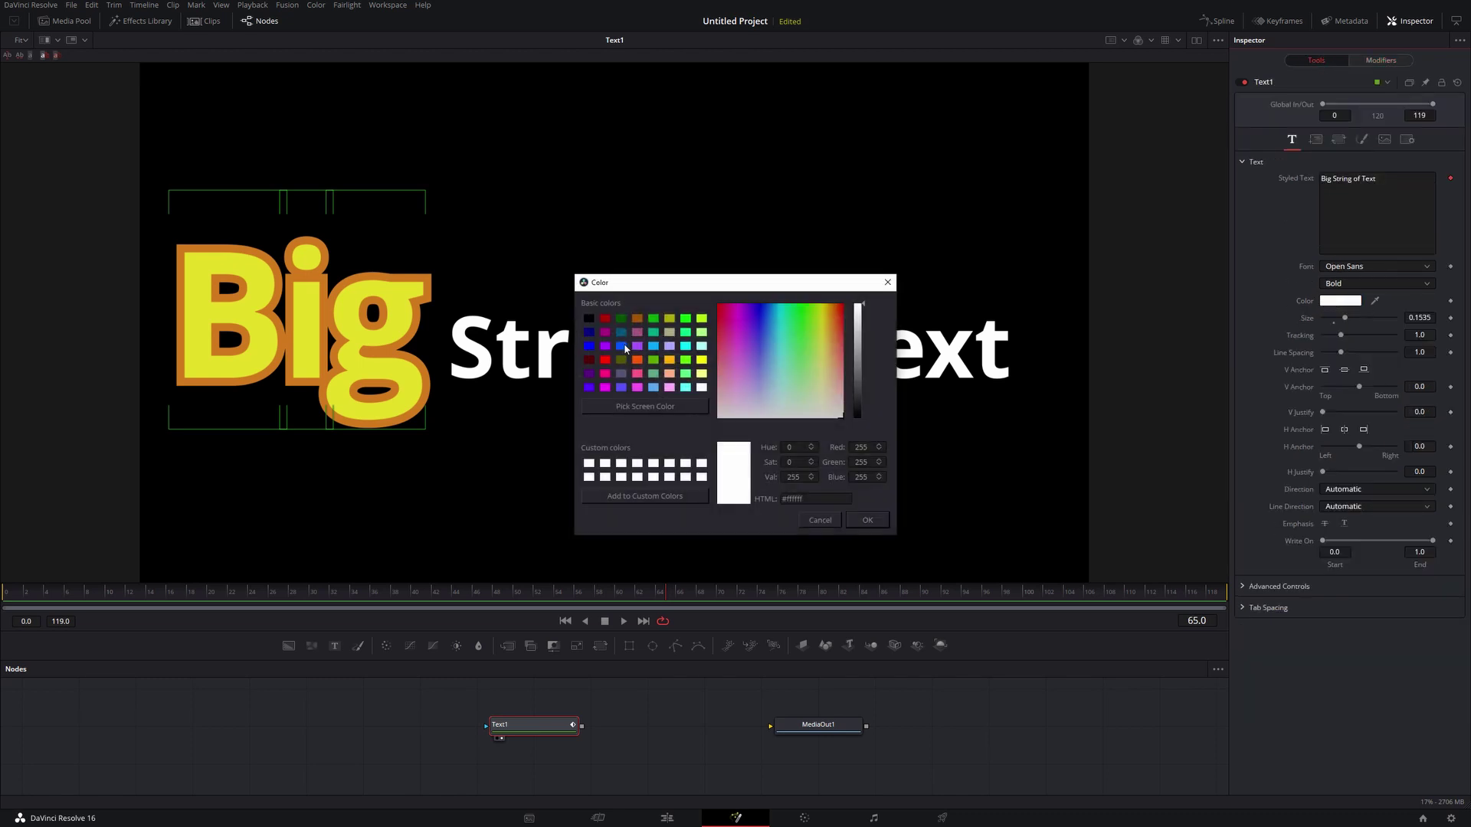
left_click_drag(759, 341, 708, 304)
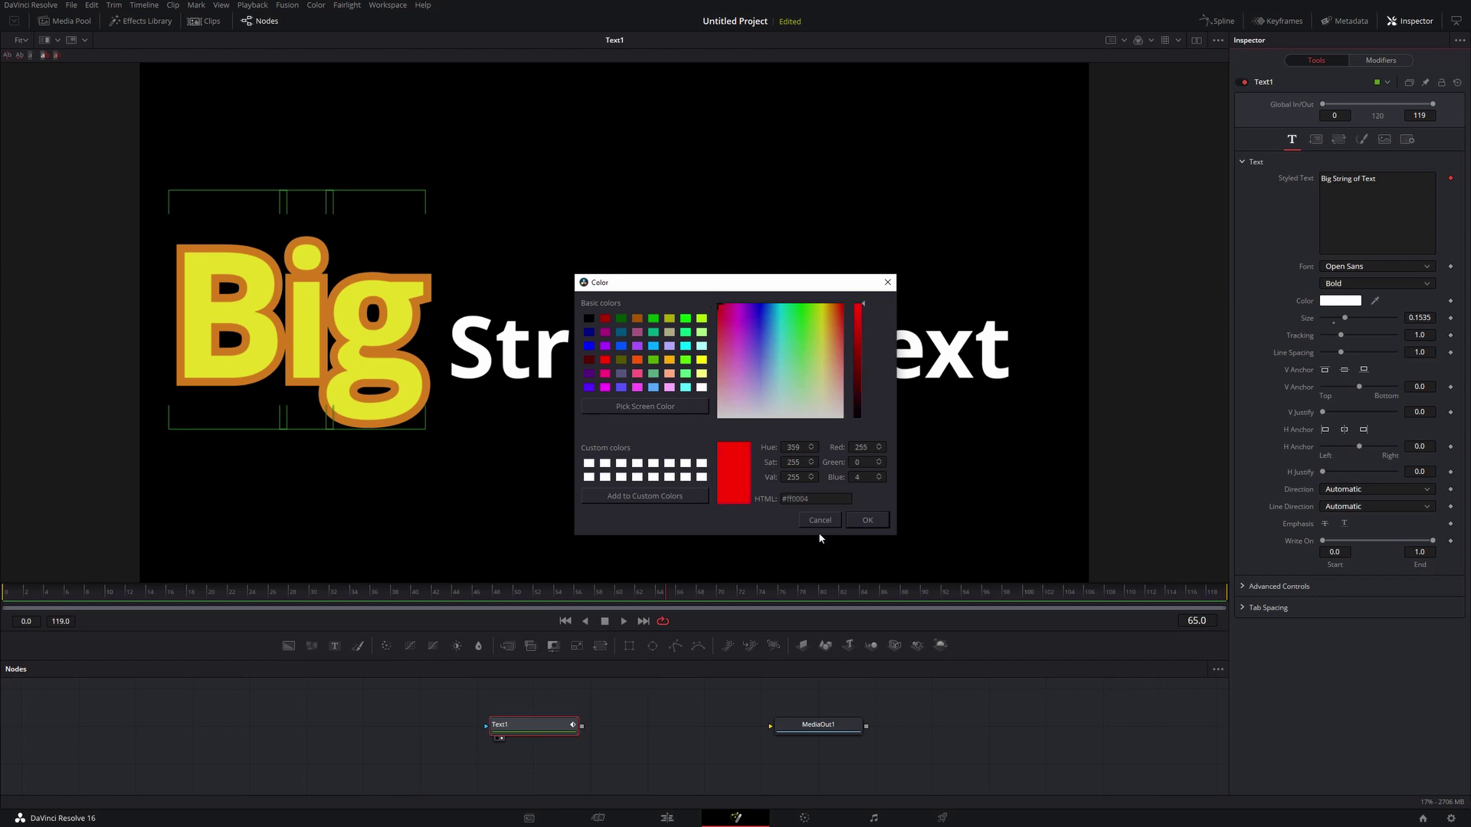
left_click(867, 521)
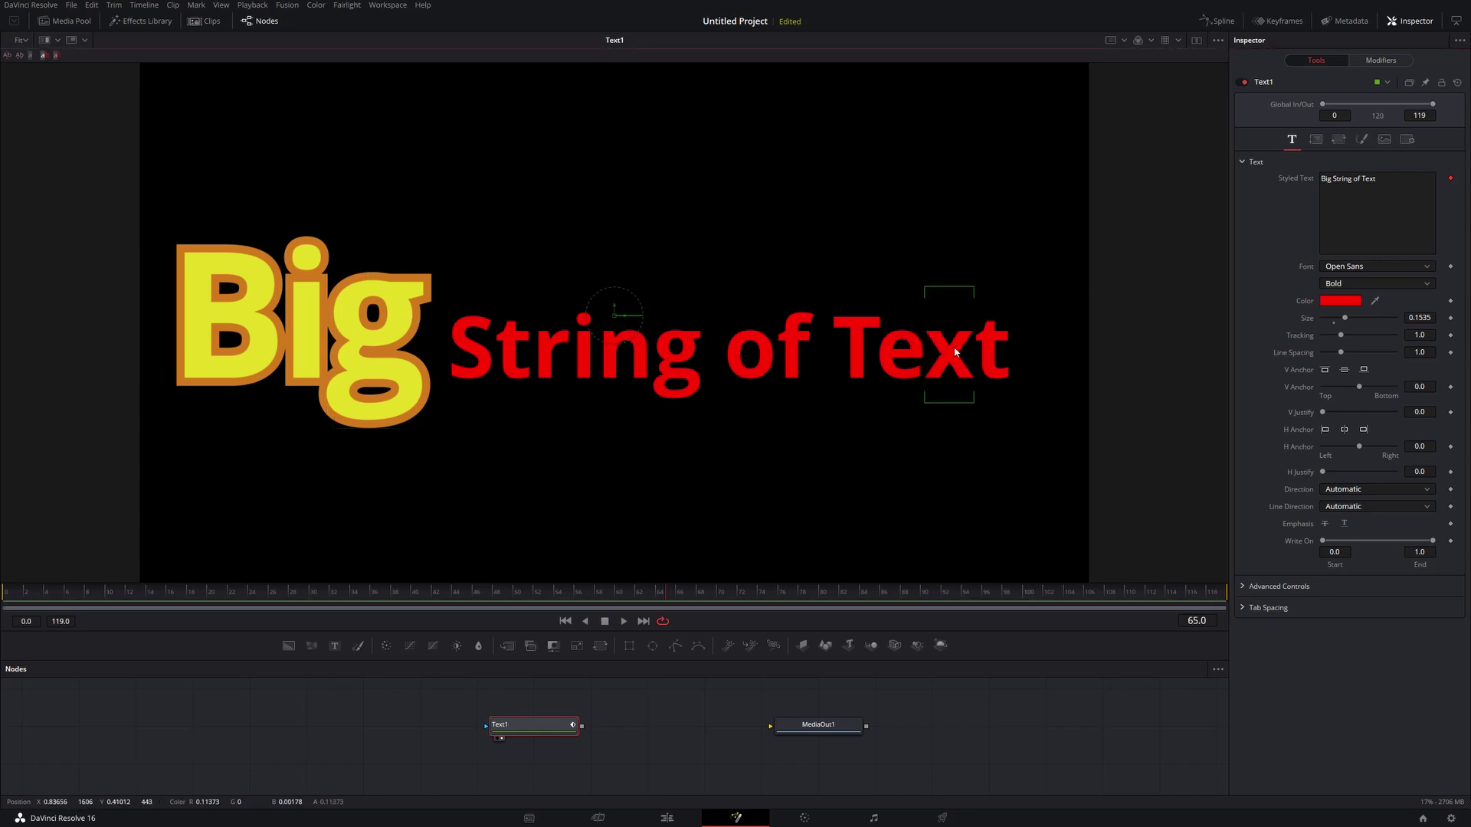
Step: Enable element 2 on CharacterLevelStyling1 so the 'x' in 'Text' gets a white outline
left_click(1373, 62)
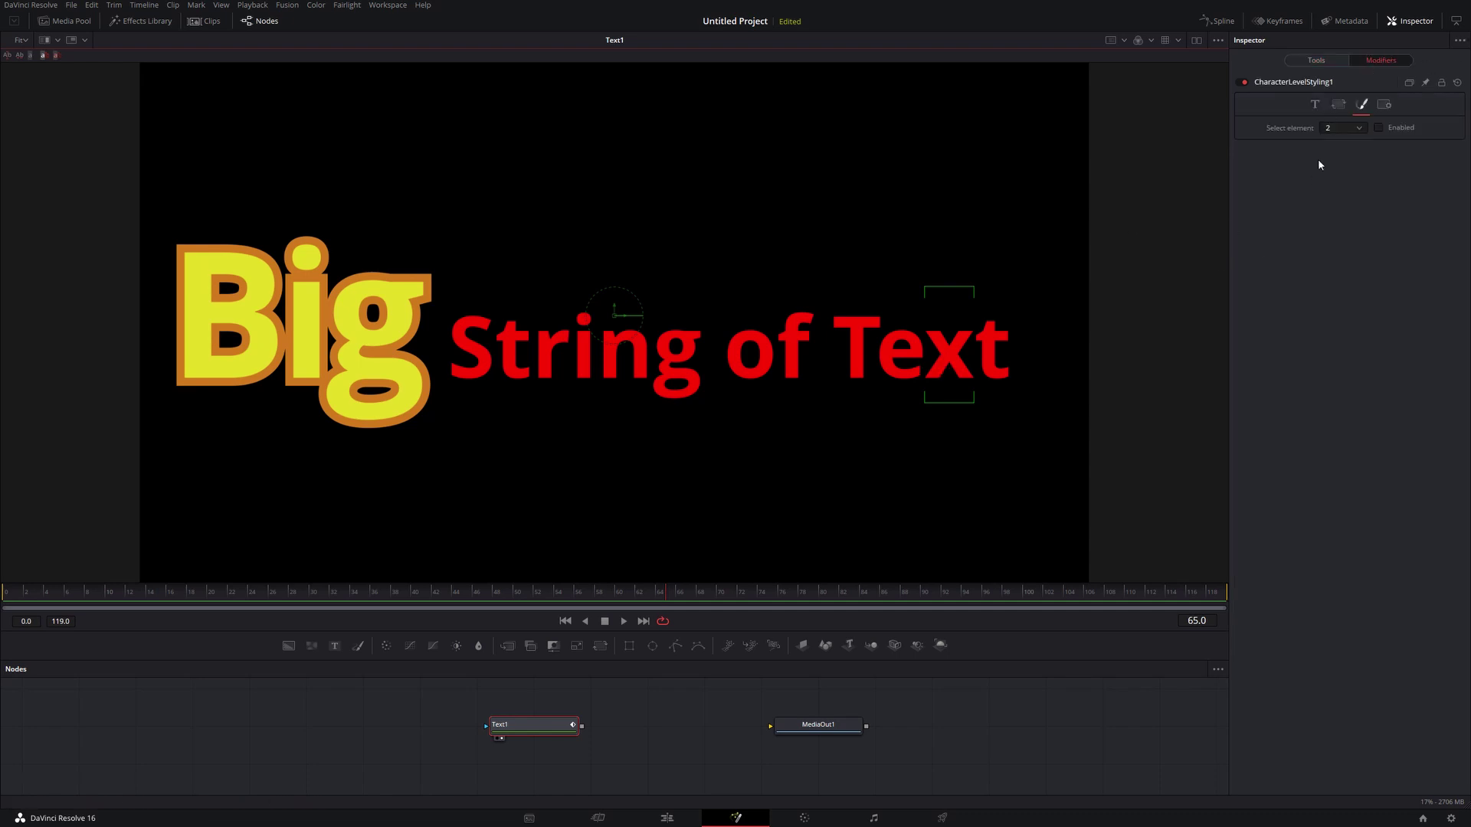
left_click(1379, 127)
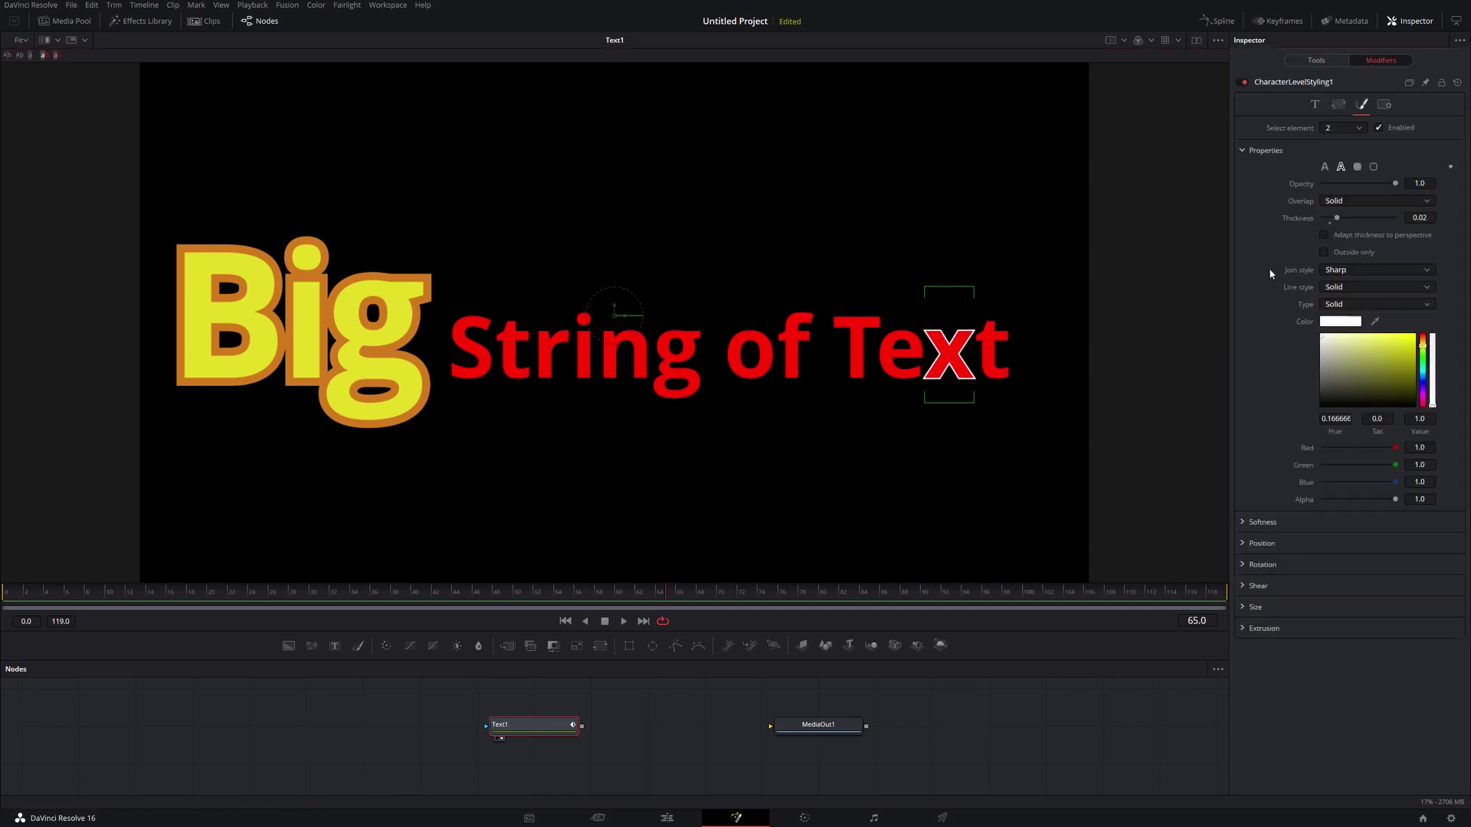
left_click(1322, 63)
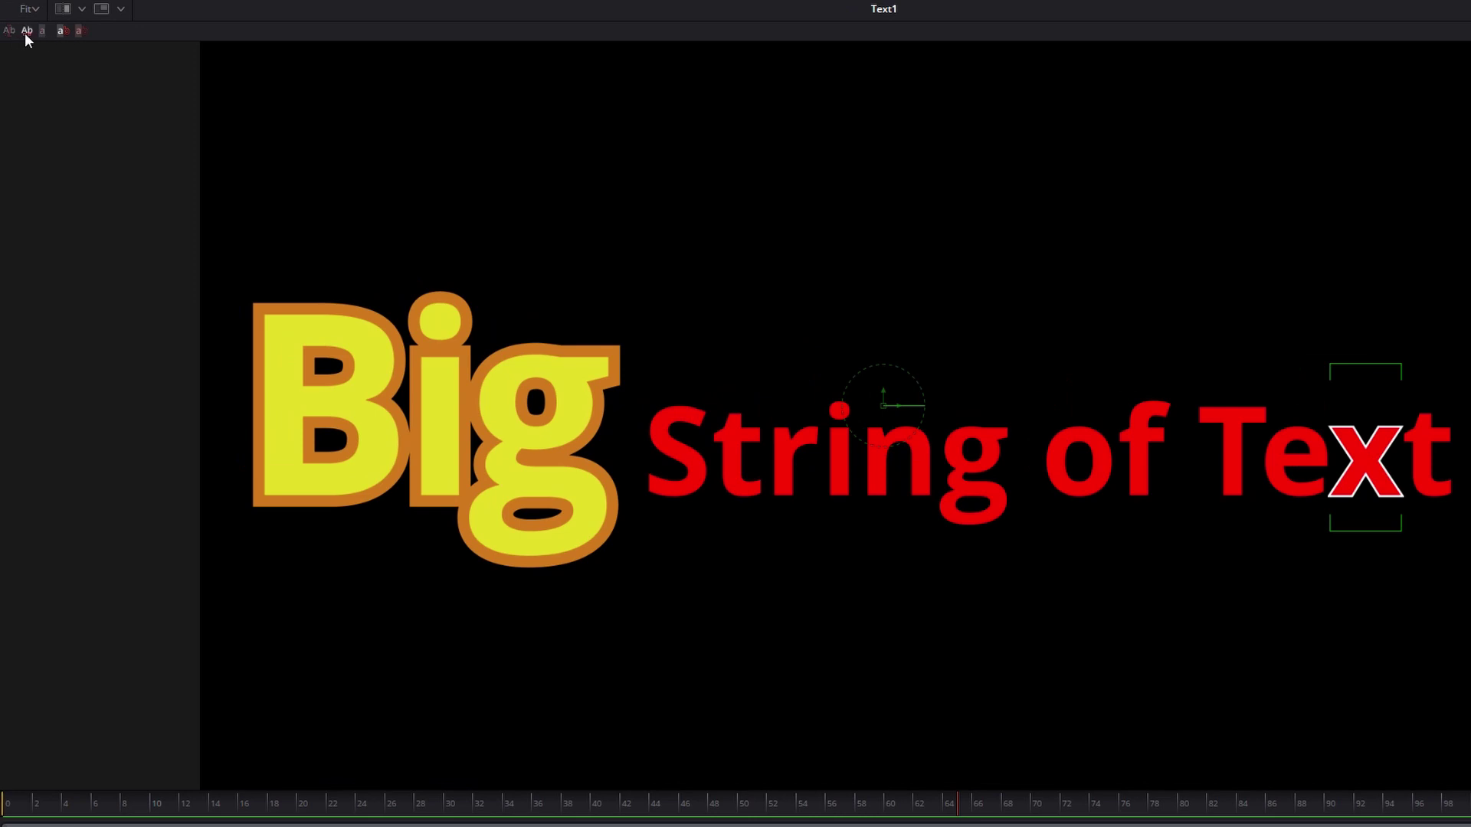
Step: Using manual kerning, raise the 'i' of 'String' above the line and drop the 'n' below it
left_click(26, 34)
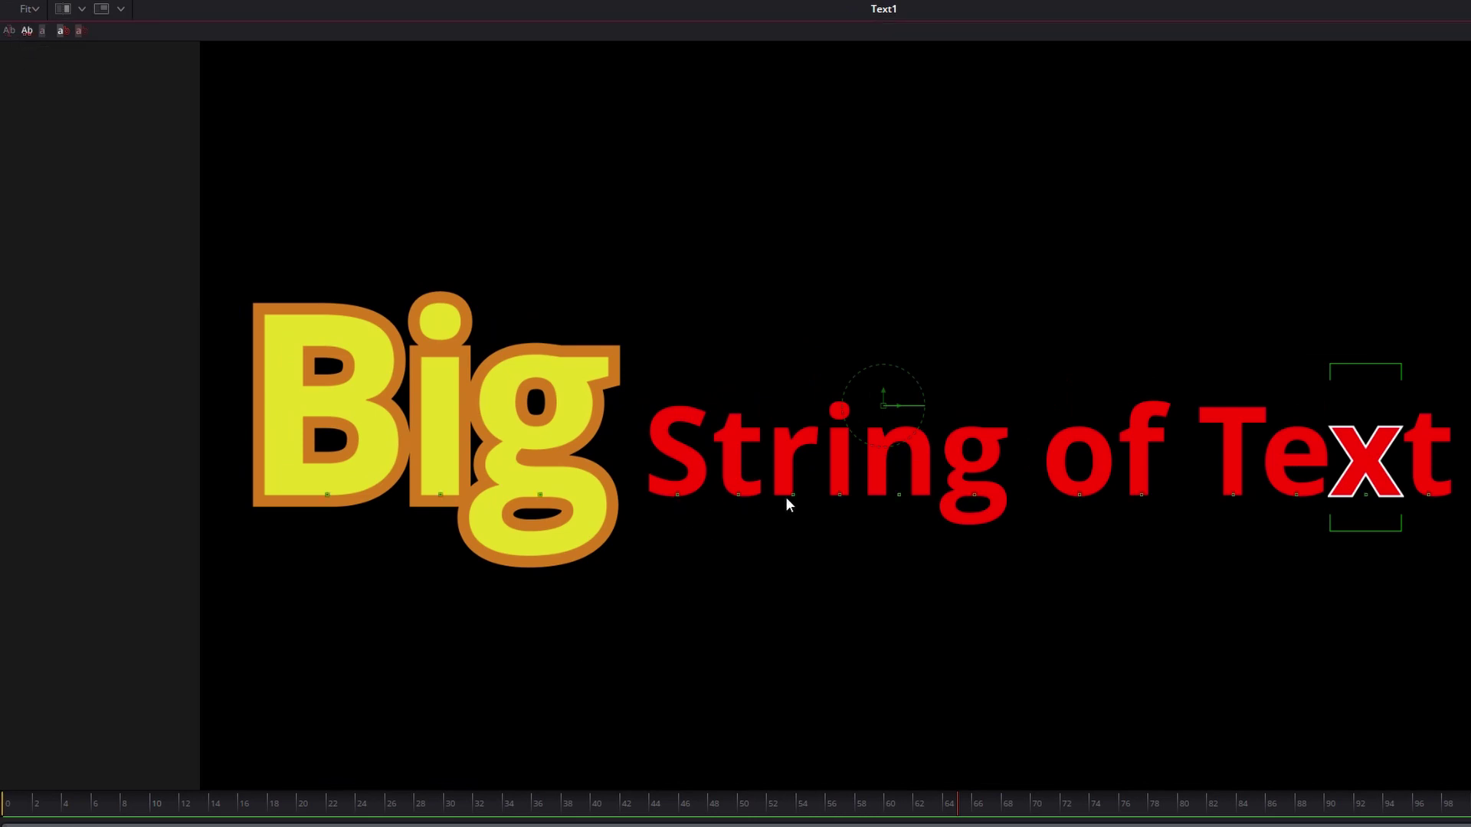
left_click_drag(841, 495, 769, 263)
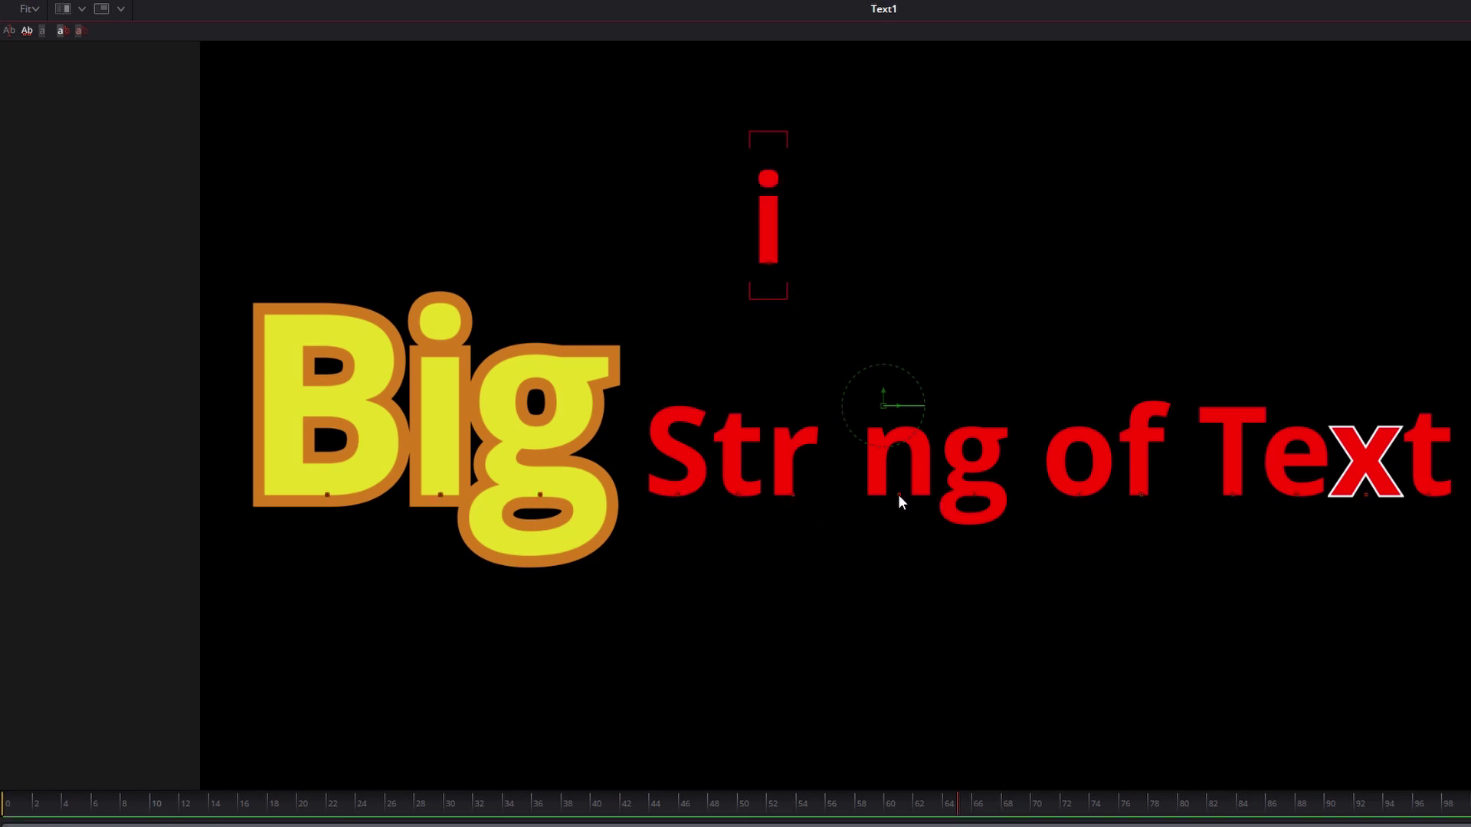
left_click_drag(899, 494, 834, 619)
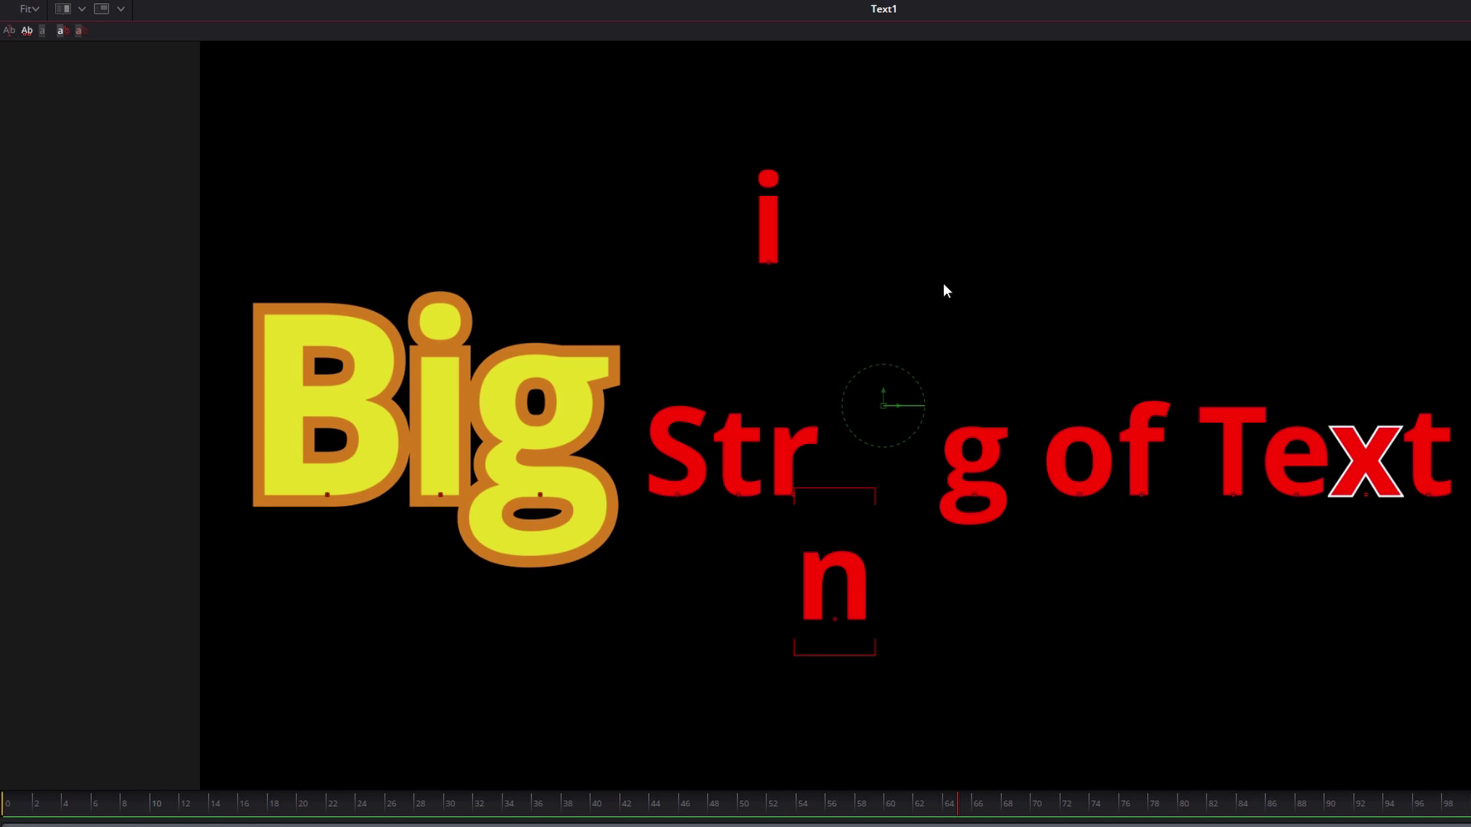